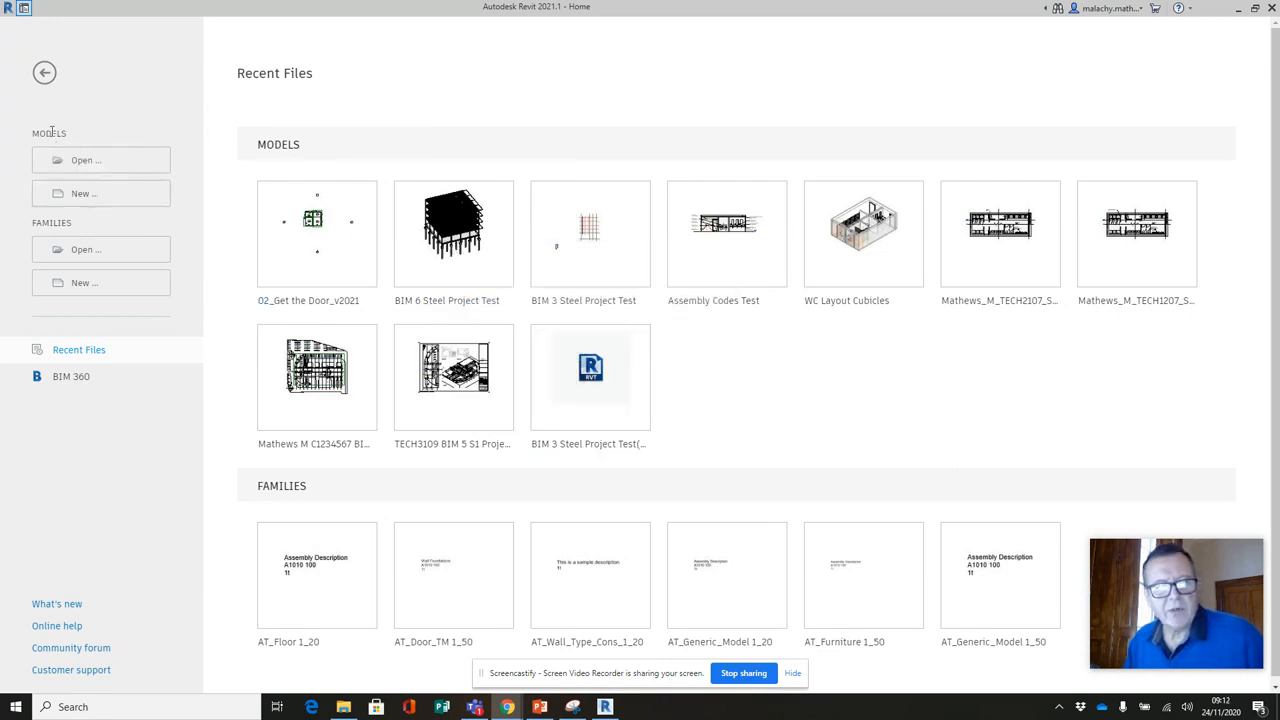
- Create a new project from the TU Dublin_1st Year_Template Revit 2021 template
click(89, 191)
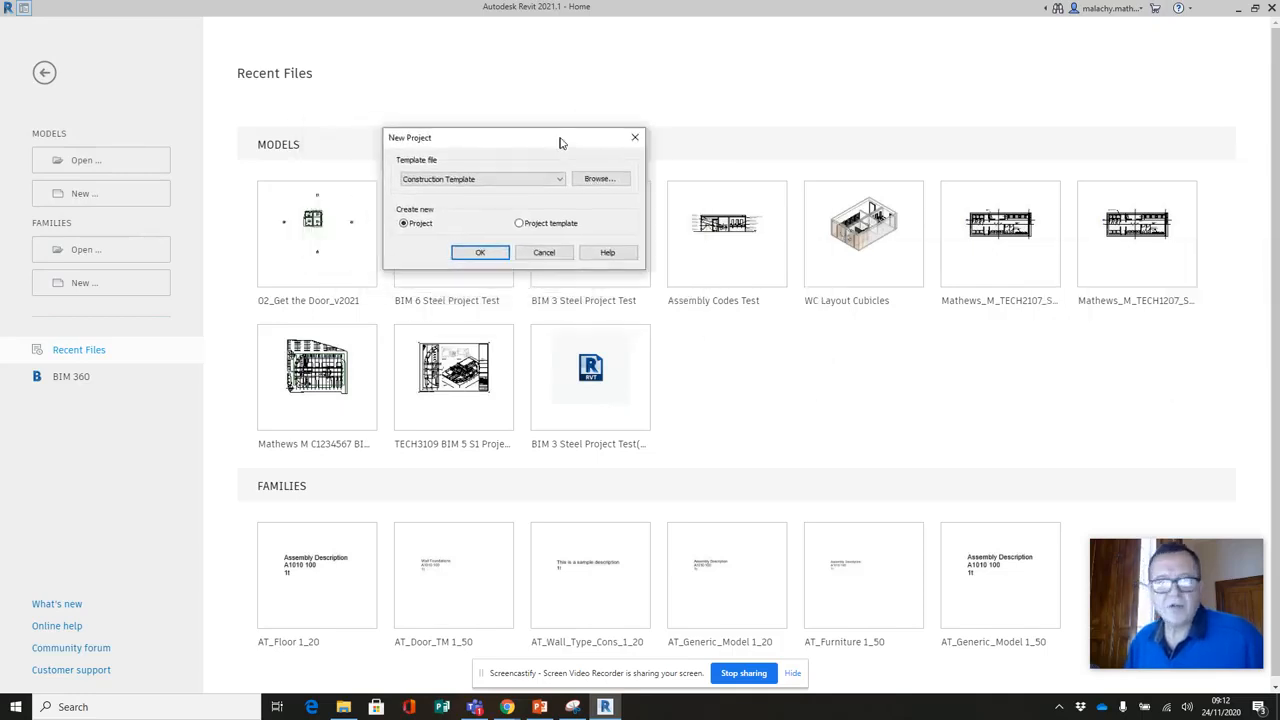
click(645, 224)
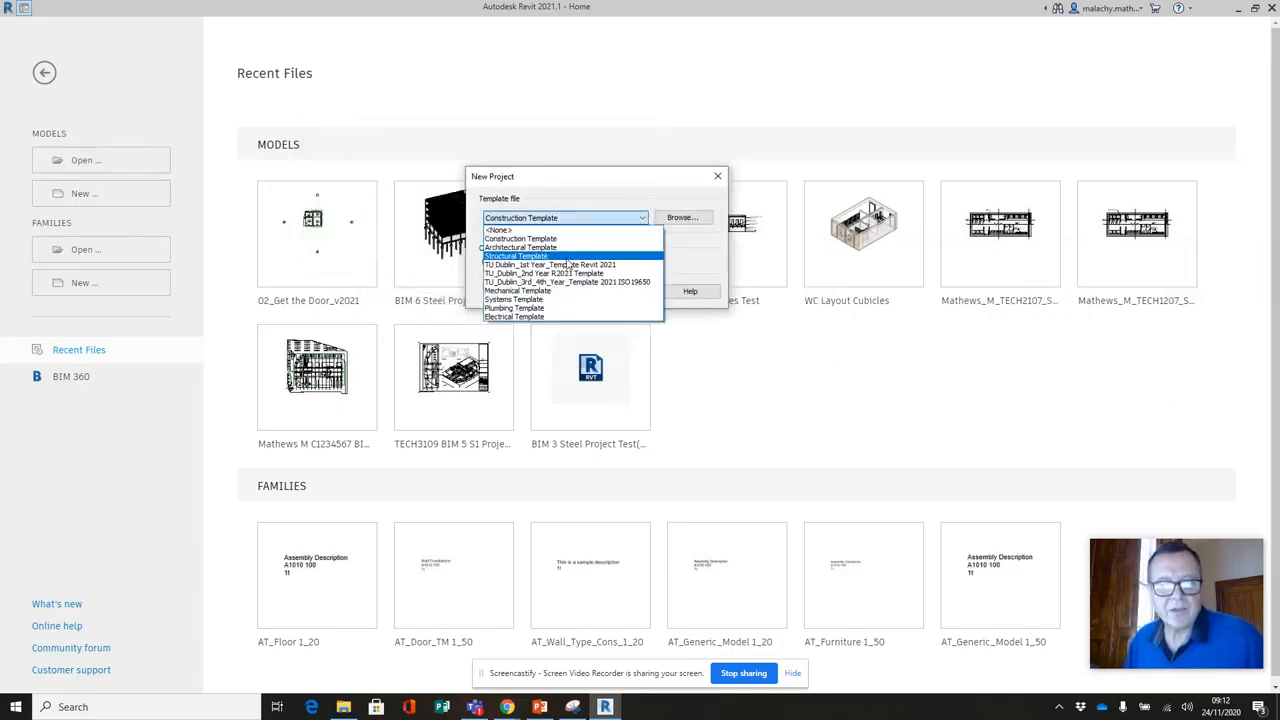
click(620, 268)
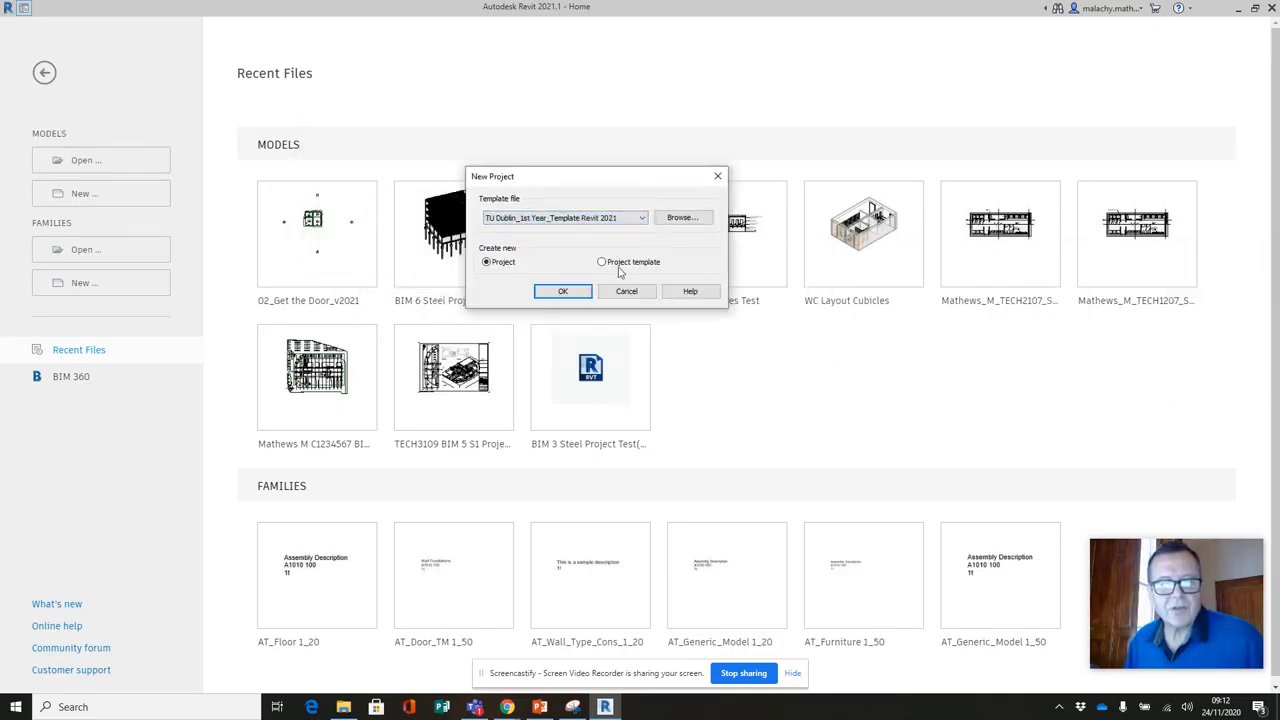
click(565, 292)
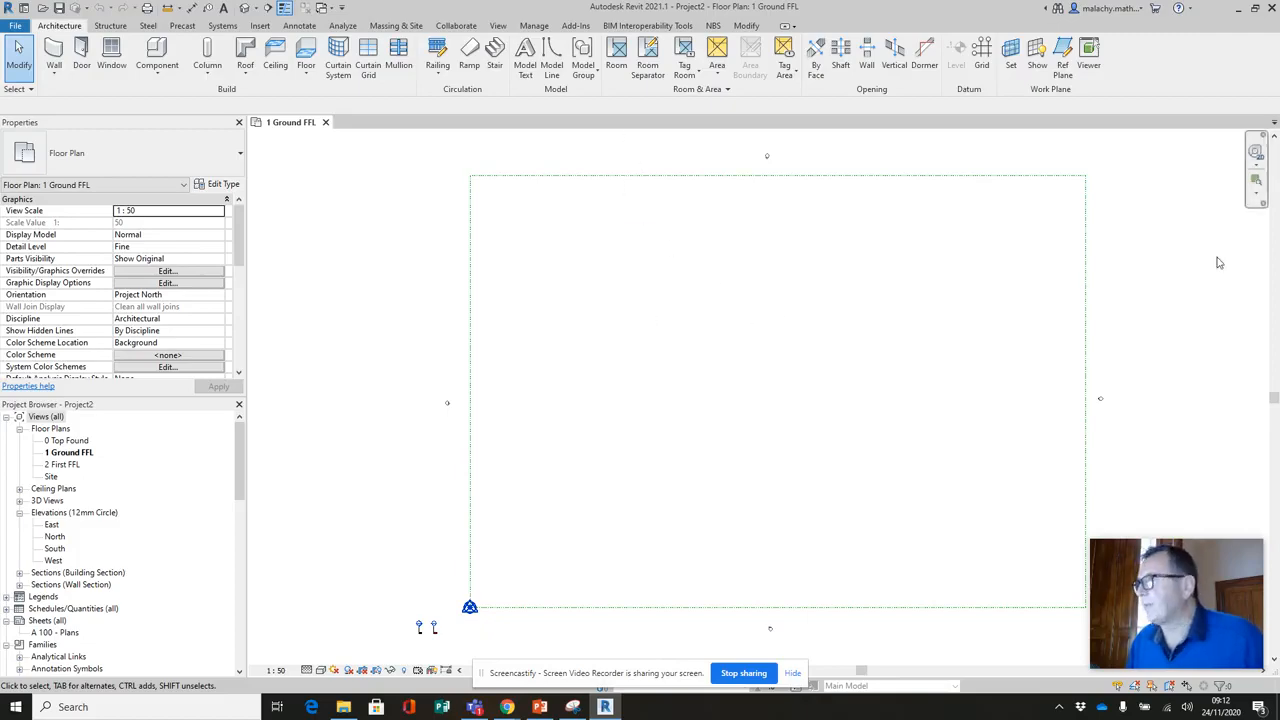
- Switch to Chrome to examine the Garden Office Design sheet with its site plan, and return to Revit
click(507, 706)
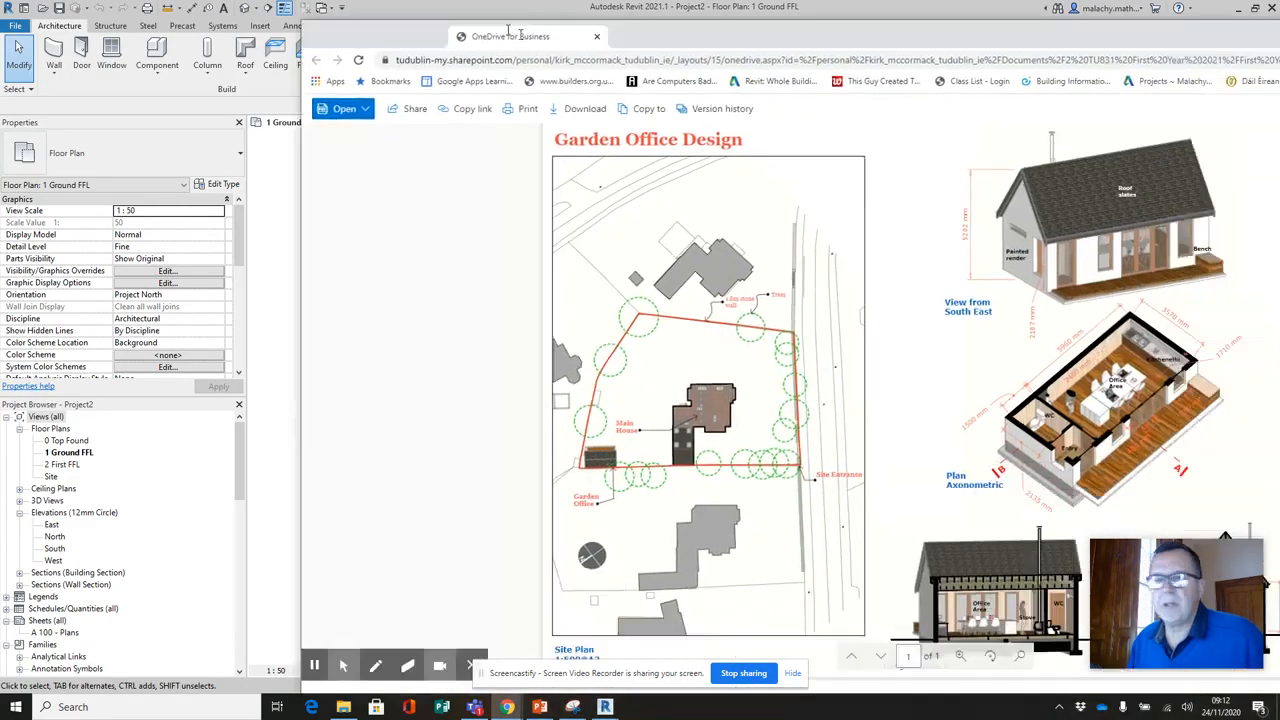
double_click(354, 34)
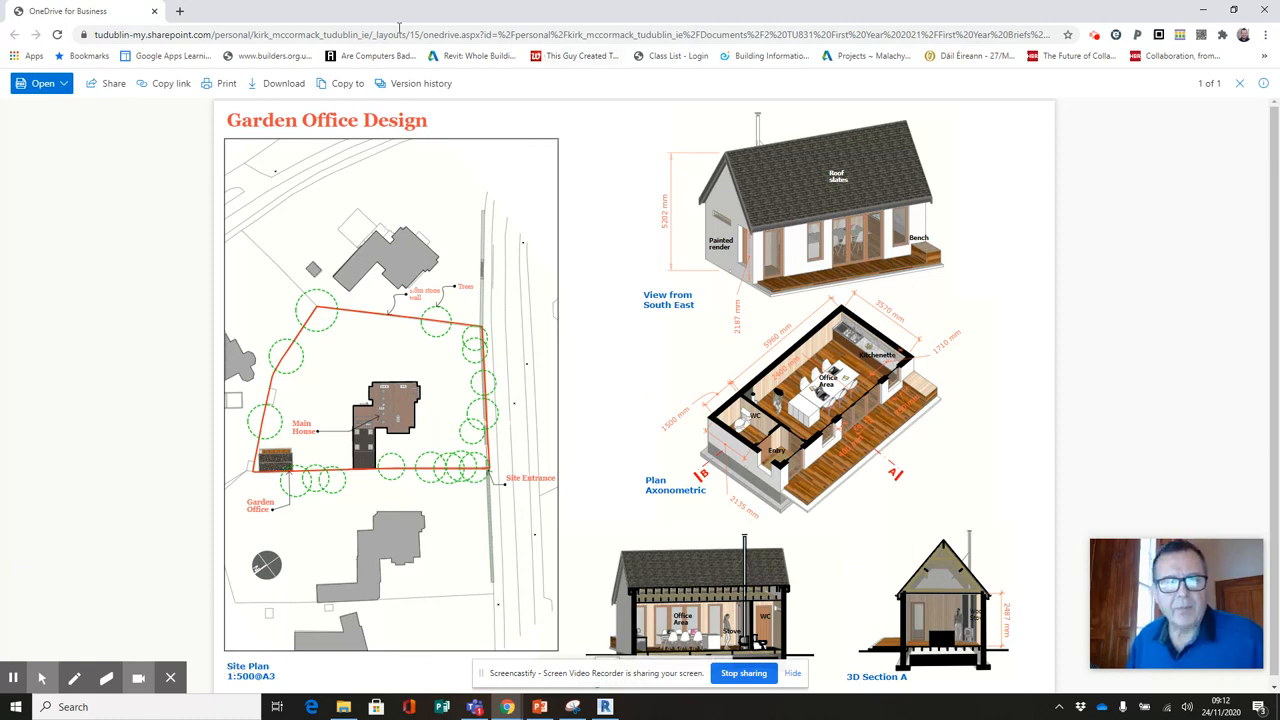
drag(283, 12, 1279, 40)
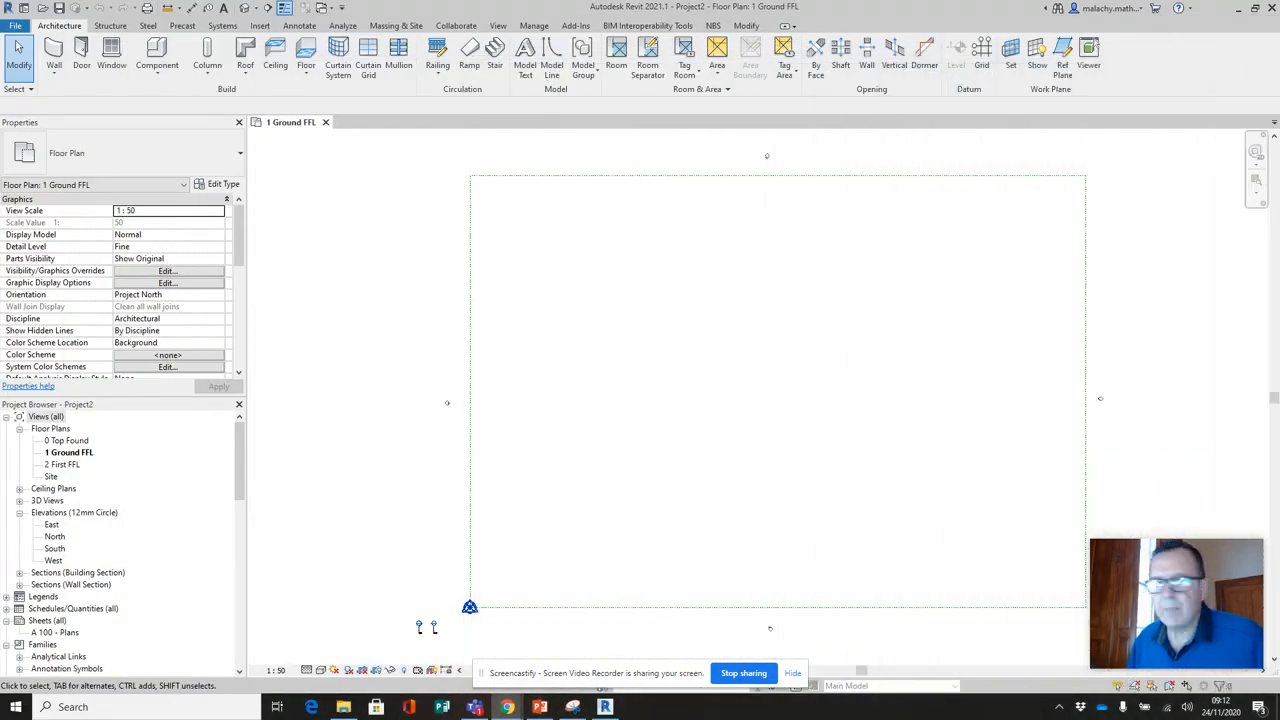
- Import the image BIM 1 Site Plan.JPG into the Site floor plan and place it midway between the elevation markers
double_click(50, 478)
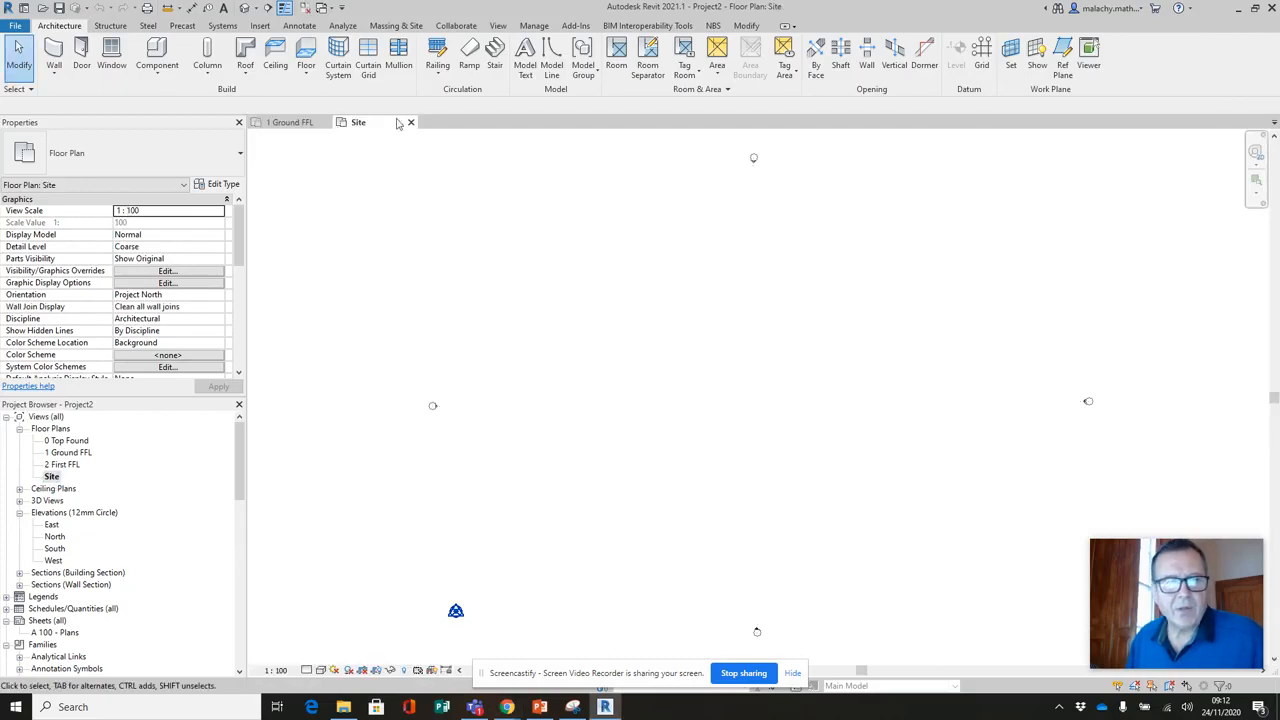
click(264, 27)
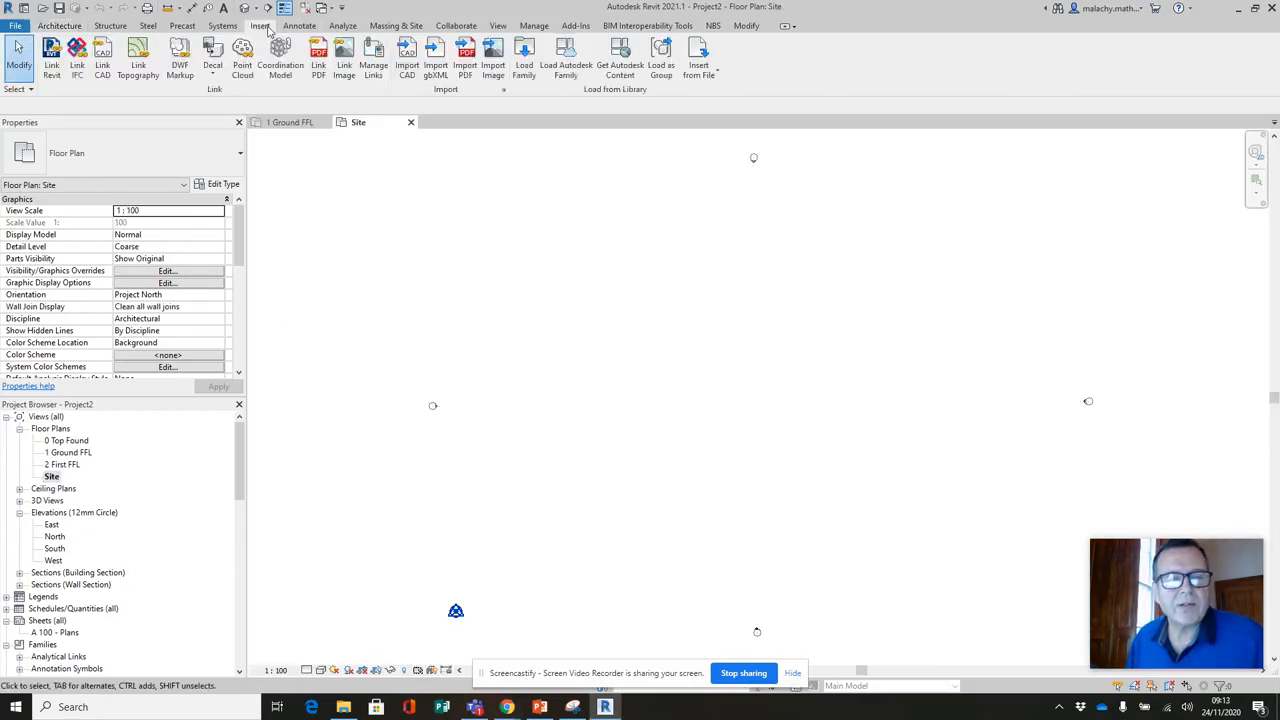
click(492, 70)
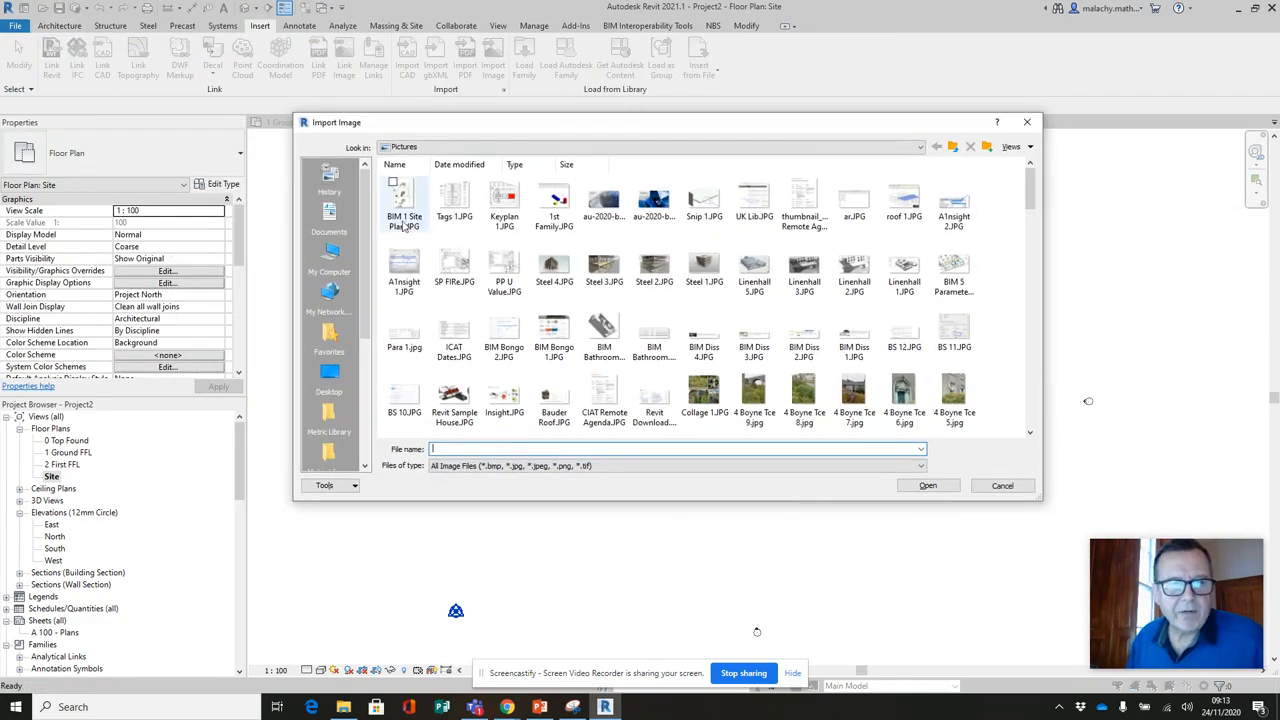
click(403, 222)
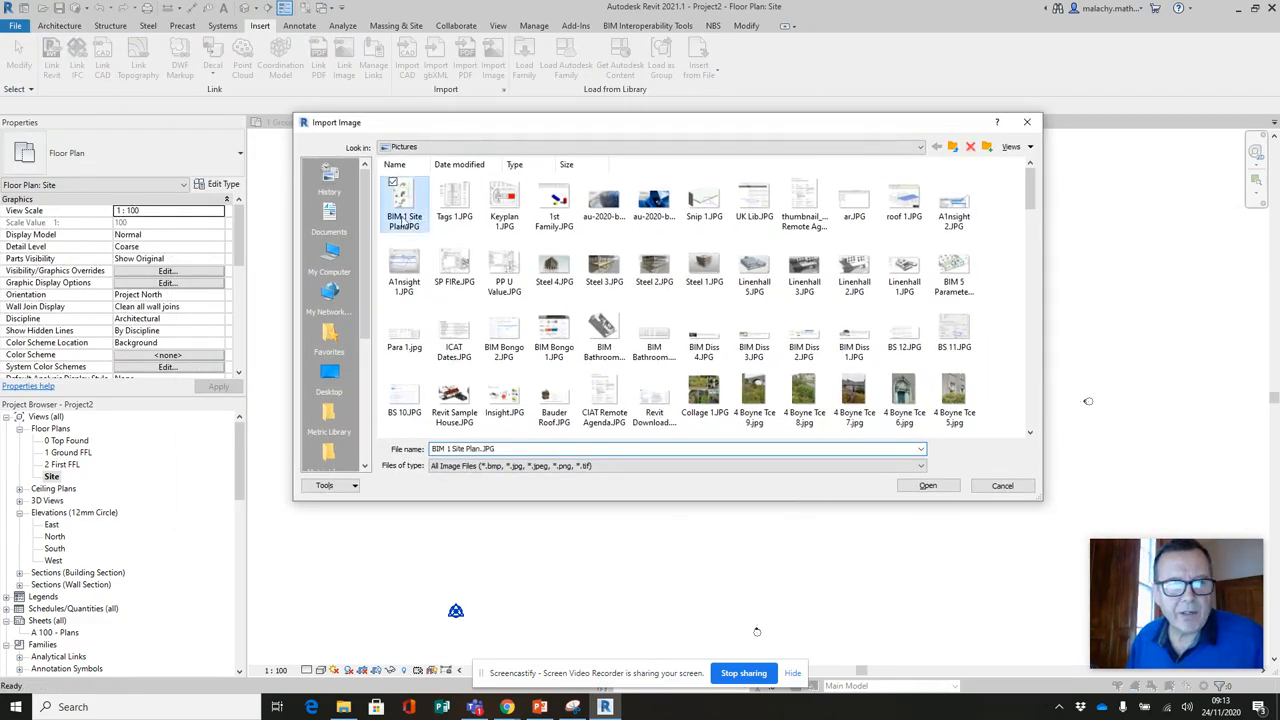
click(928, 486)
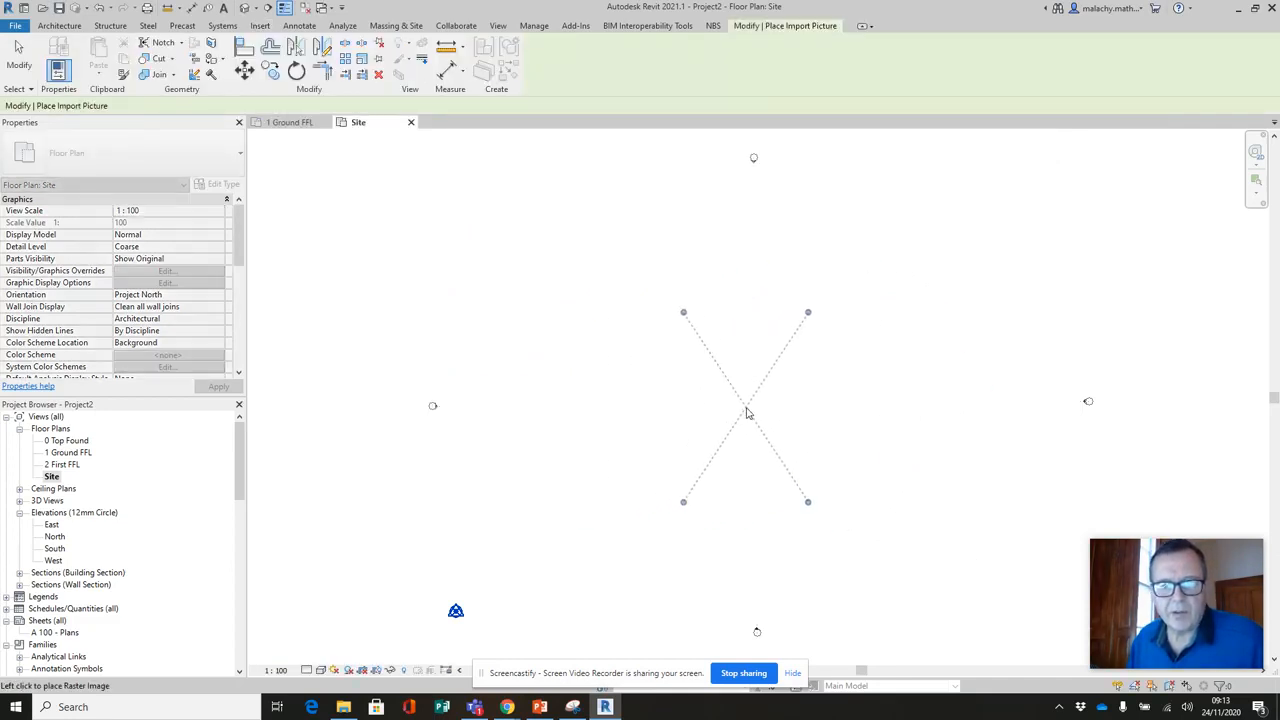
click(747, 412)
click(903, 446)
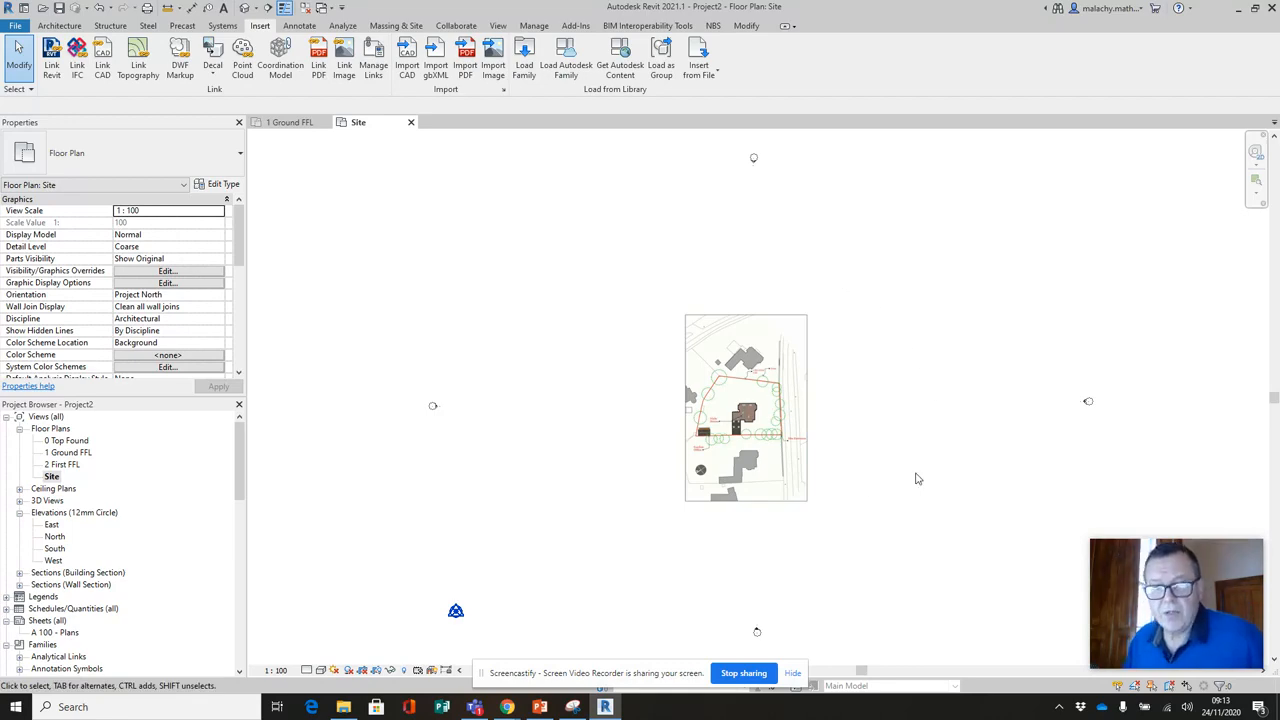
- Examine the garden office on the imported site plan and check its dimensions on the Garden Office Design sheet in Chrome
scroll(762, 466, up, 5)
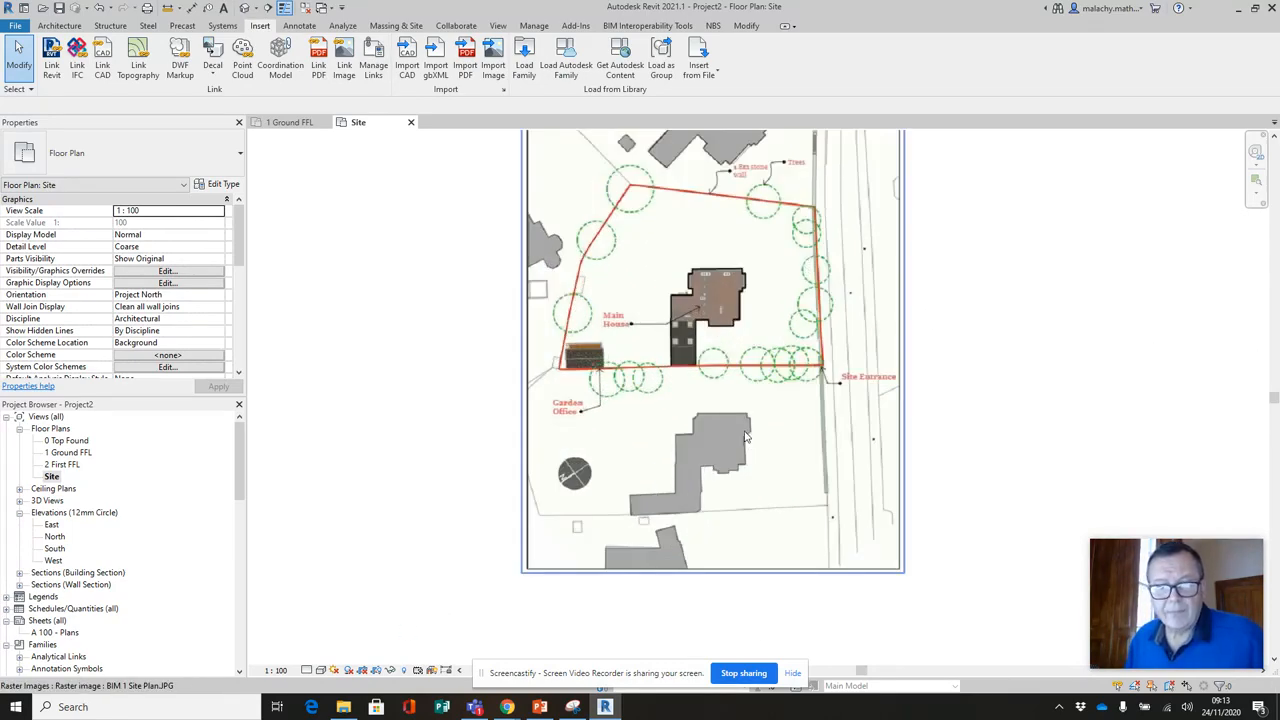
scroll(642, 352, up, 5)
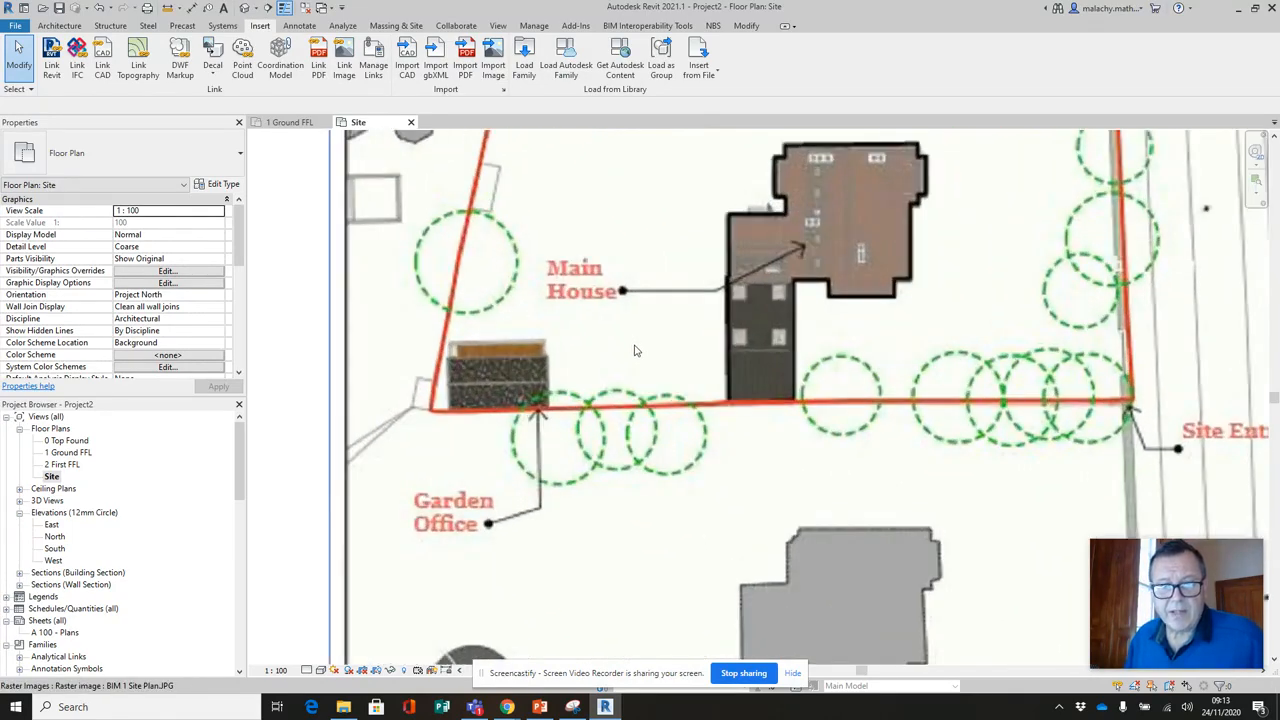
scroll(634, 350, up, 2)
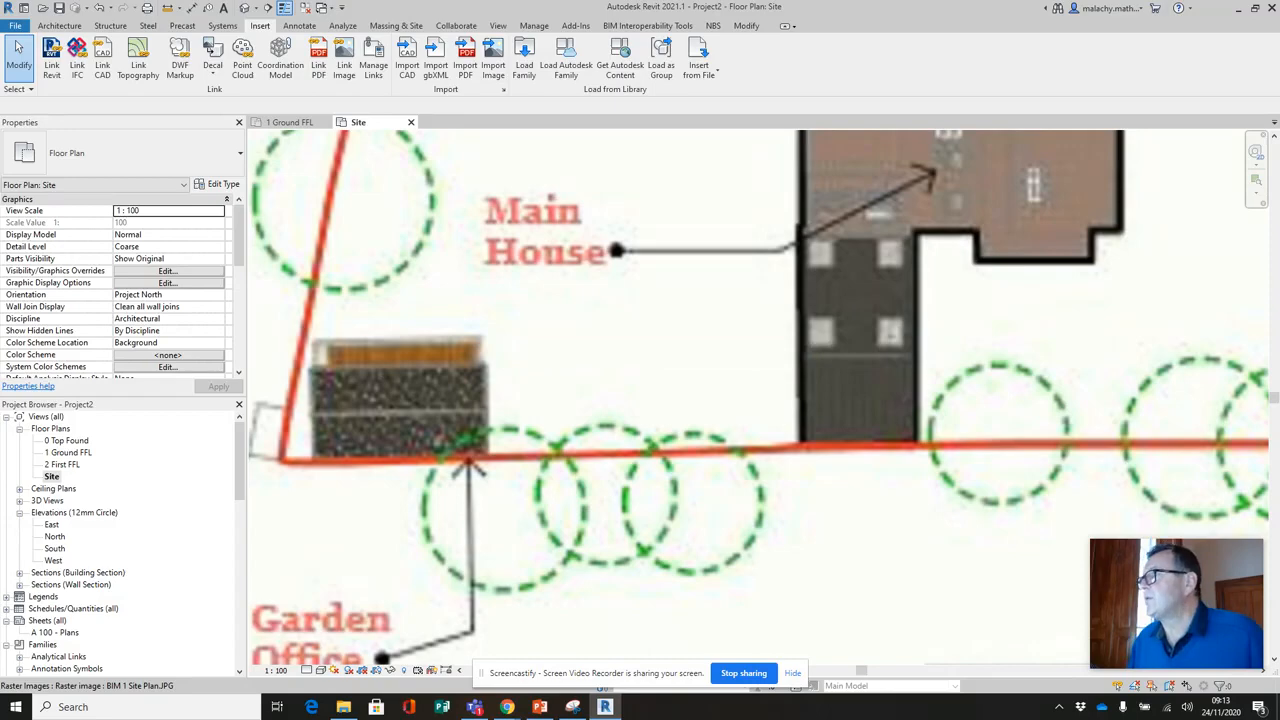
drag(1279, 190, 401, 72)
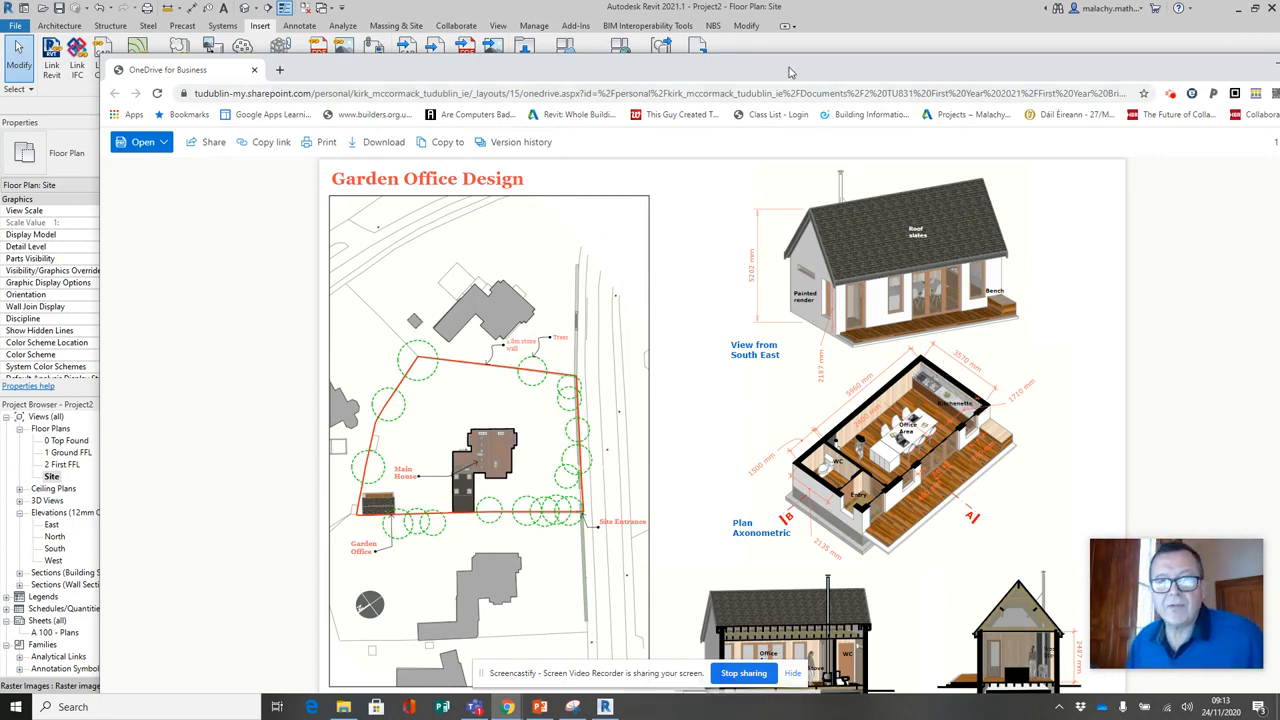
drag(790, 69, 1279, 98)
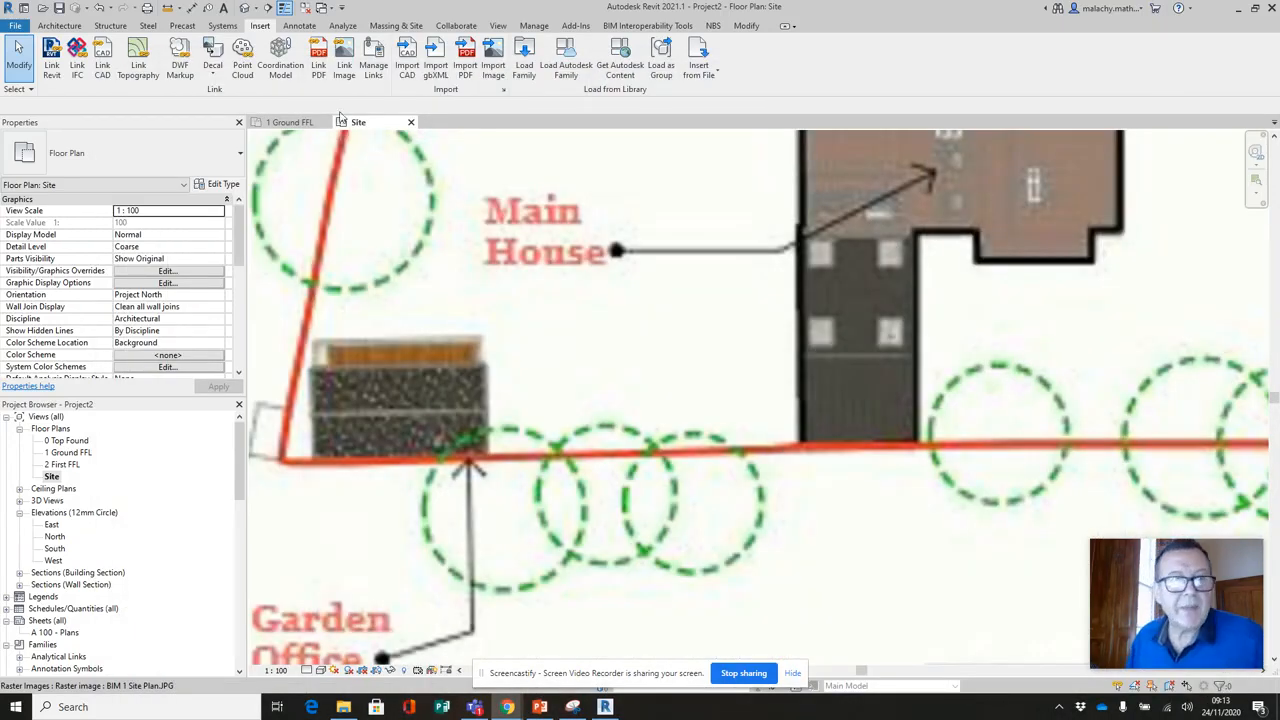
- Measure the depth of the garden office roof along its side edge on the imported site plan image
click(168, 8)
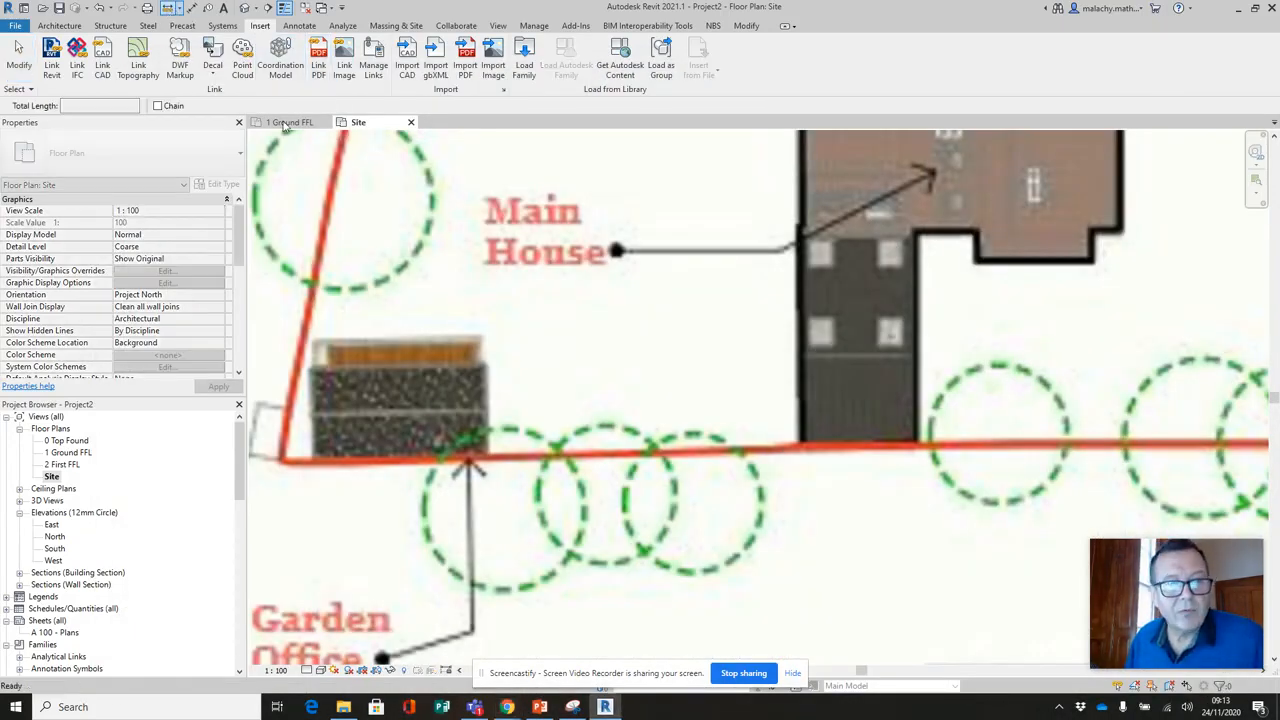
click(484, 366)
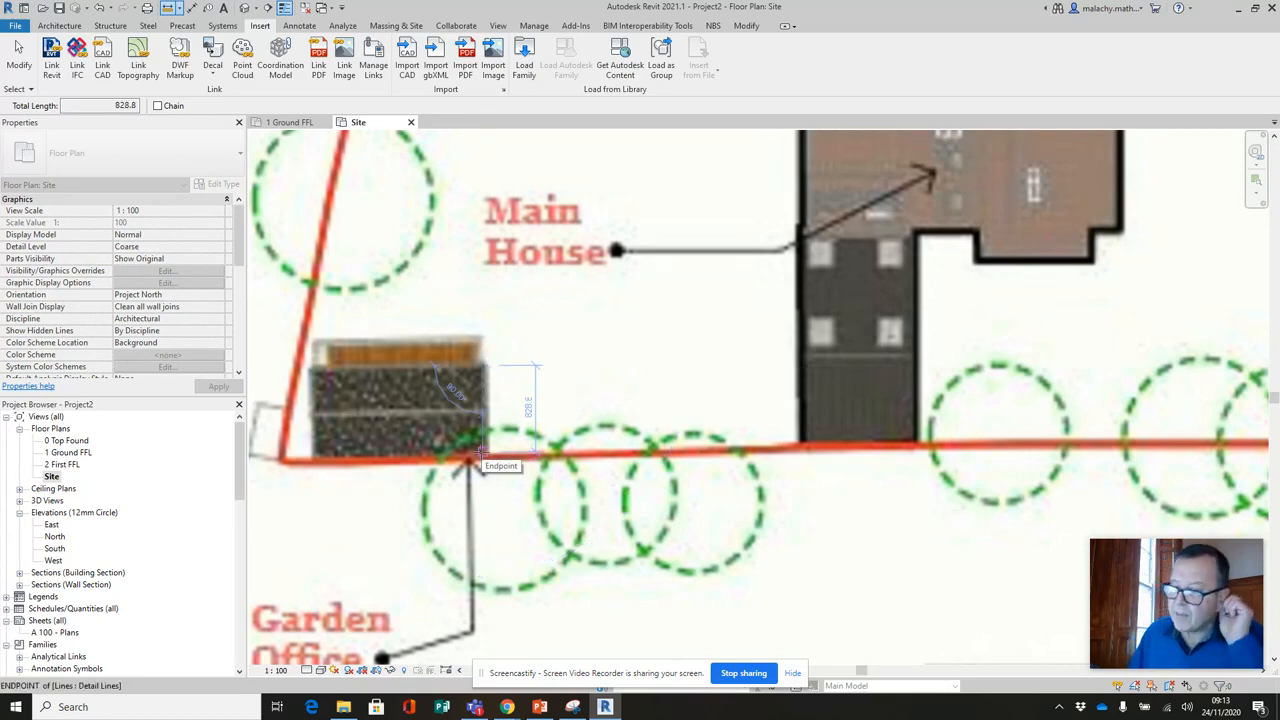
click(477, 457)
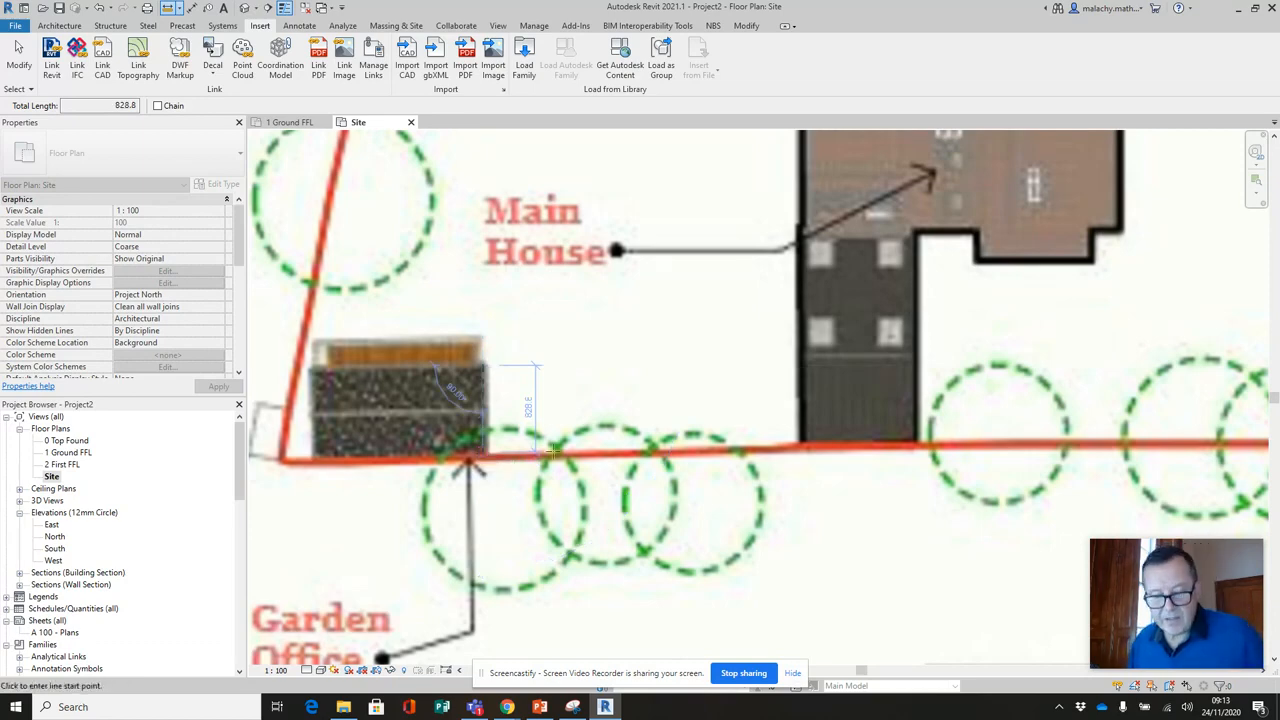
key(Escape)
key(Escape)
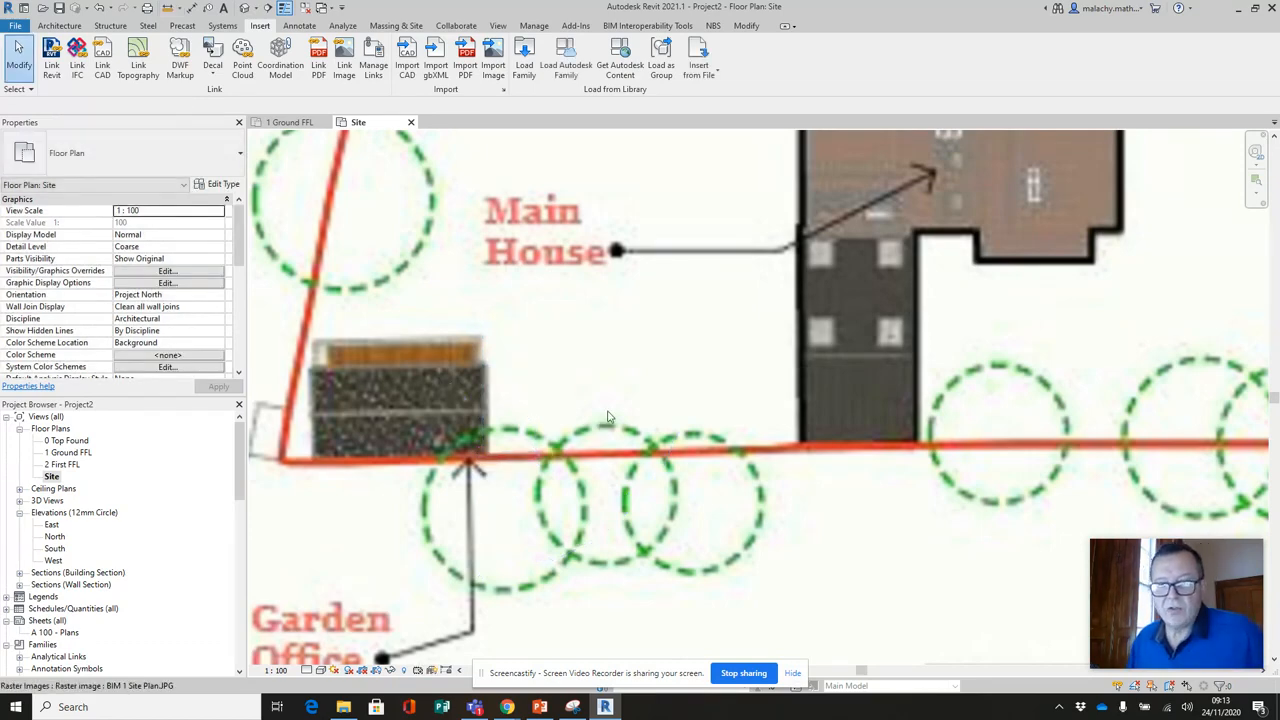
- Scale the site plan image numerically by a factor of 3.5 from an origin just above the main house
scroll(652, 410, down, 8)
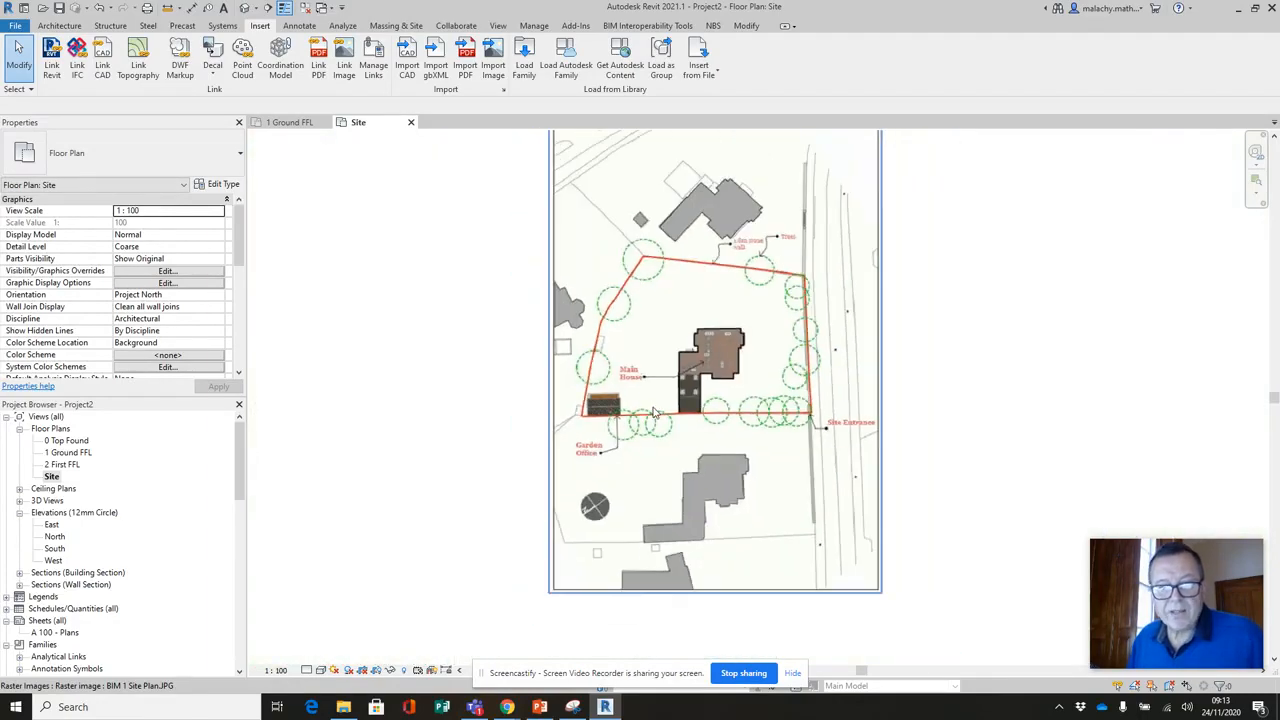
middle_drag(687, 432, 673, 488)
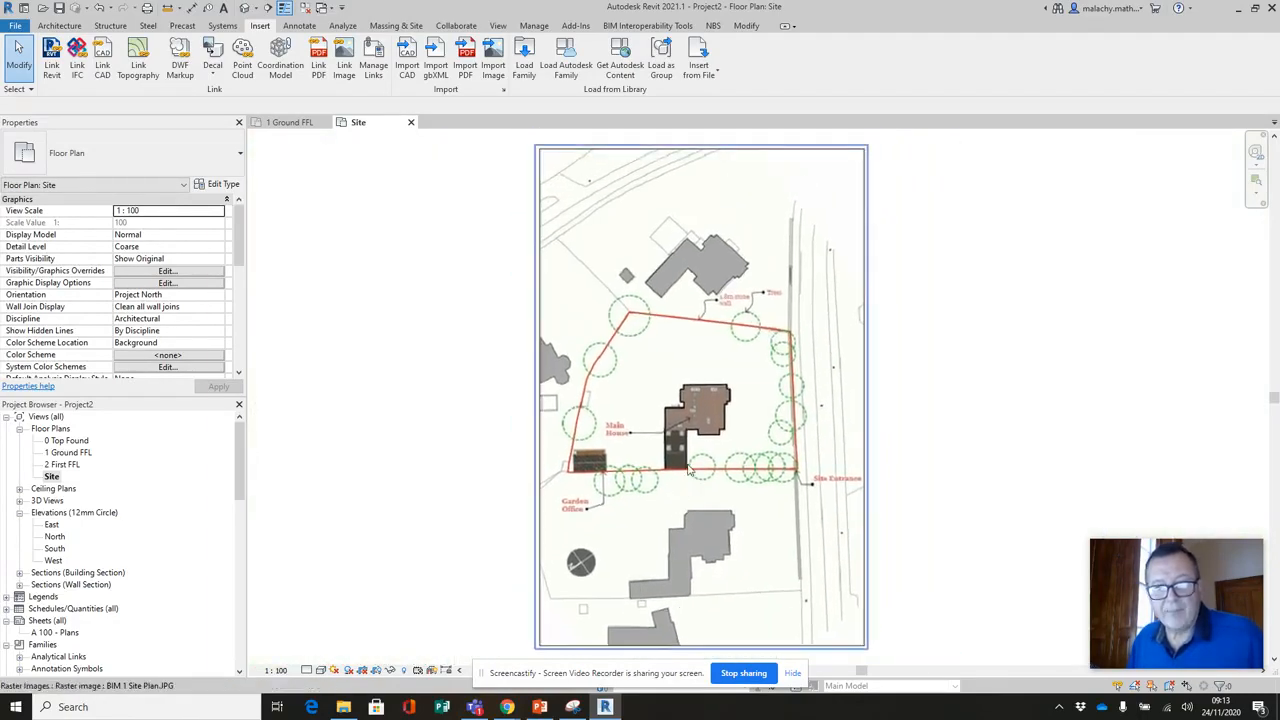
click(649, 387)
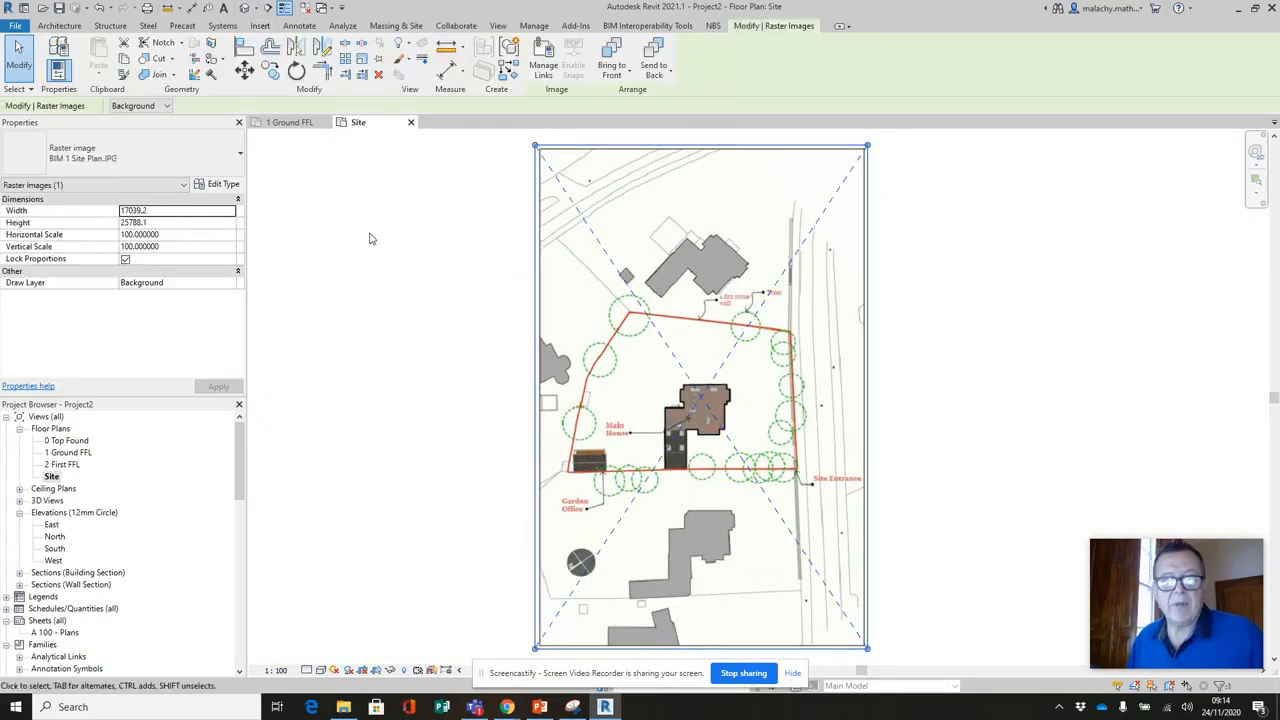
click(362, 73)
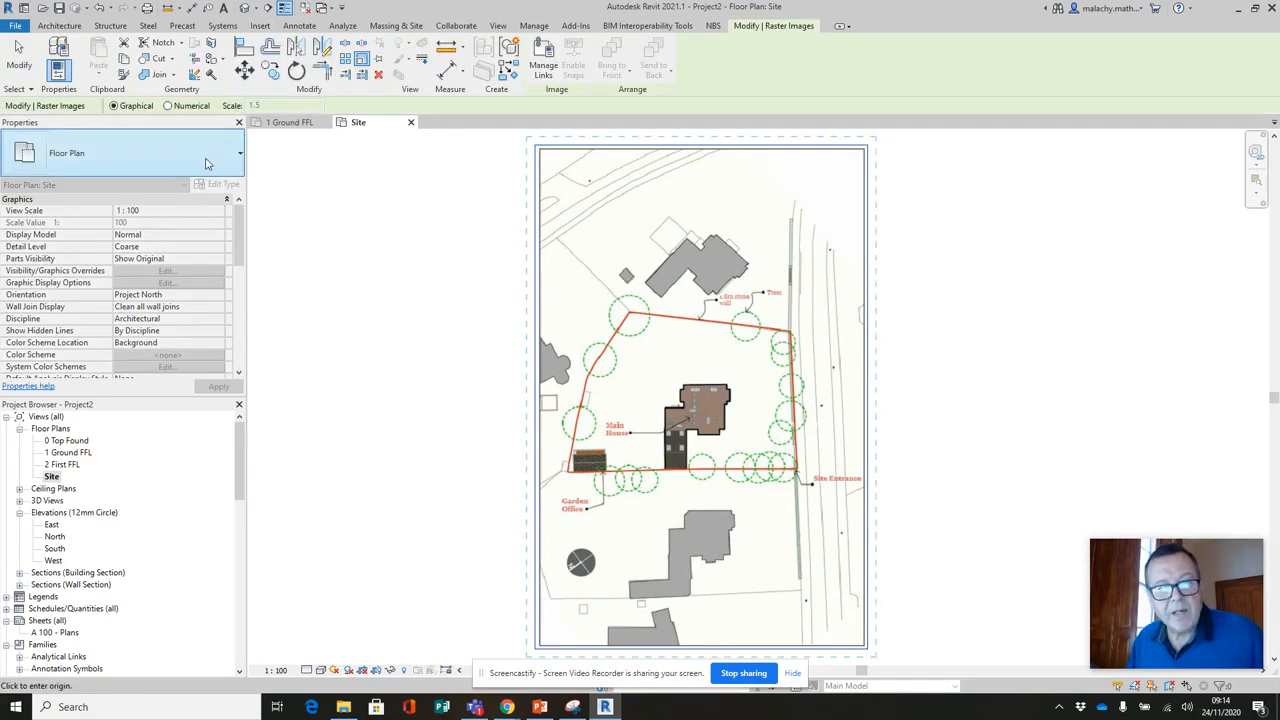
click(168, 106)
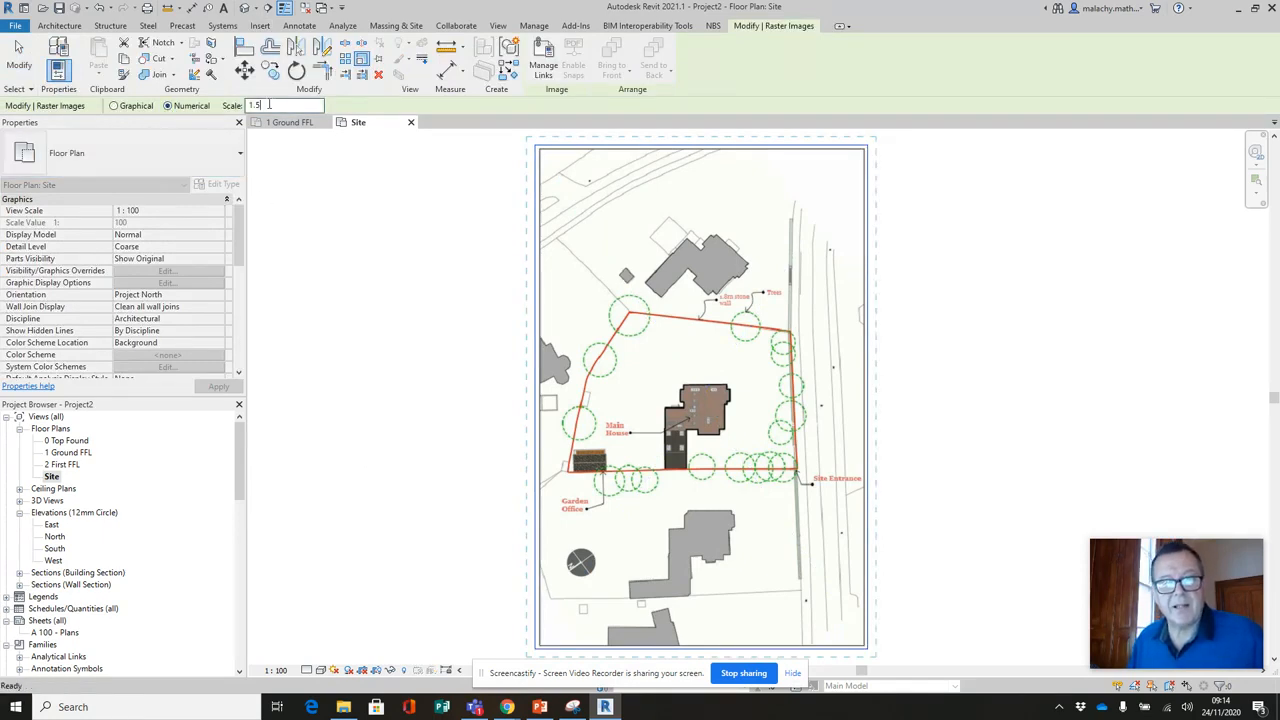
text(3)
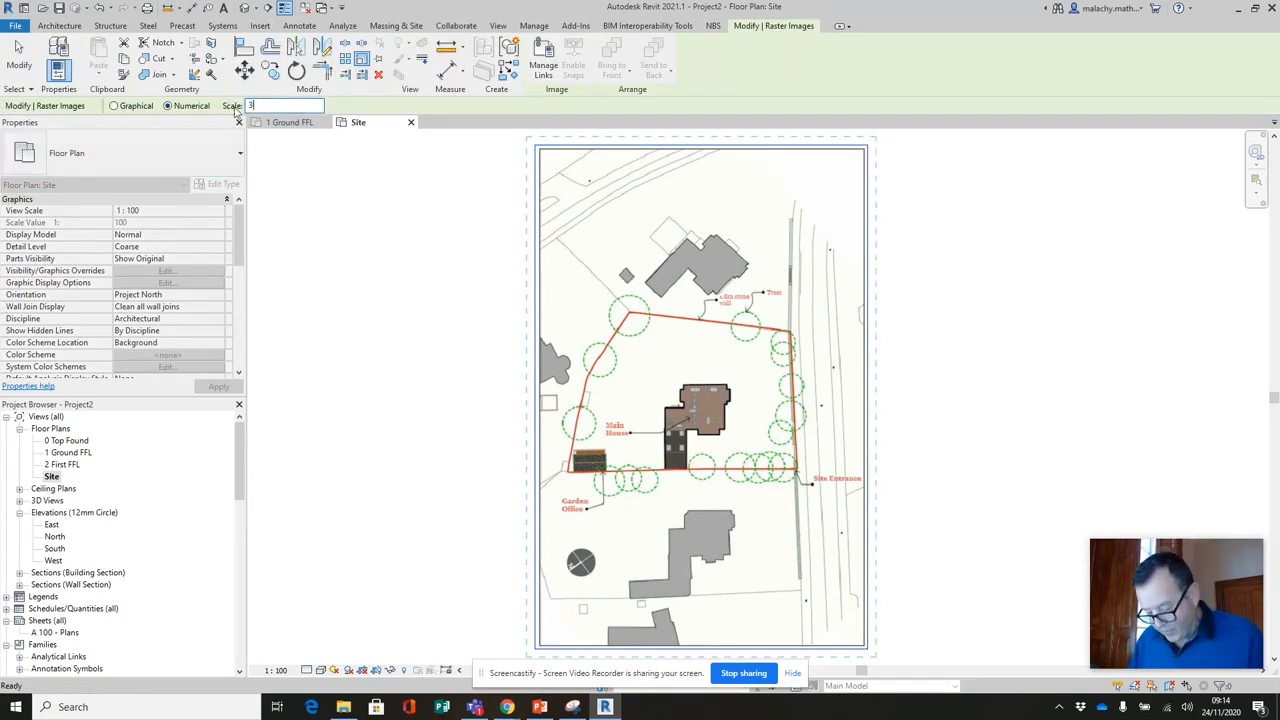
text(.5)
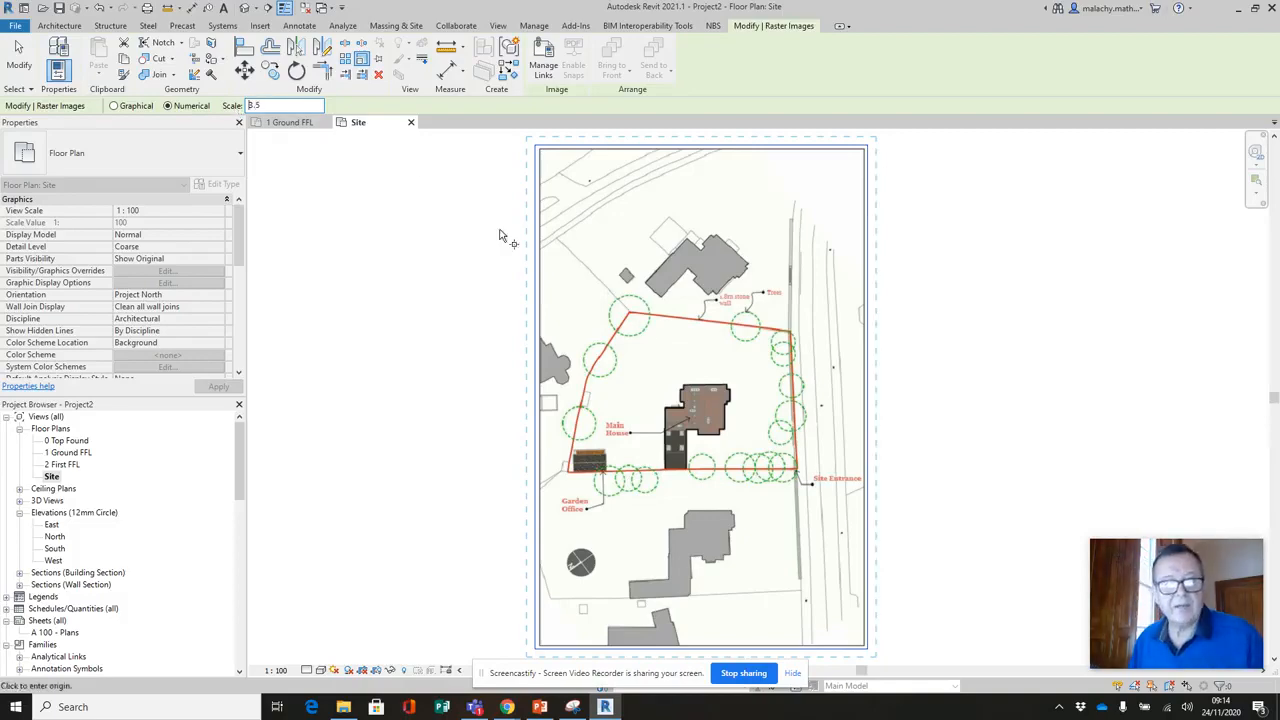
click(708, 375)
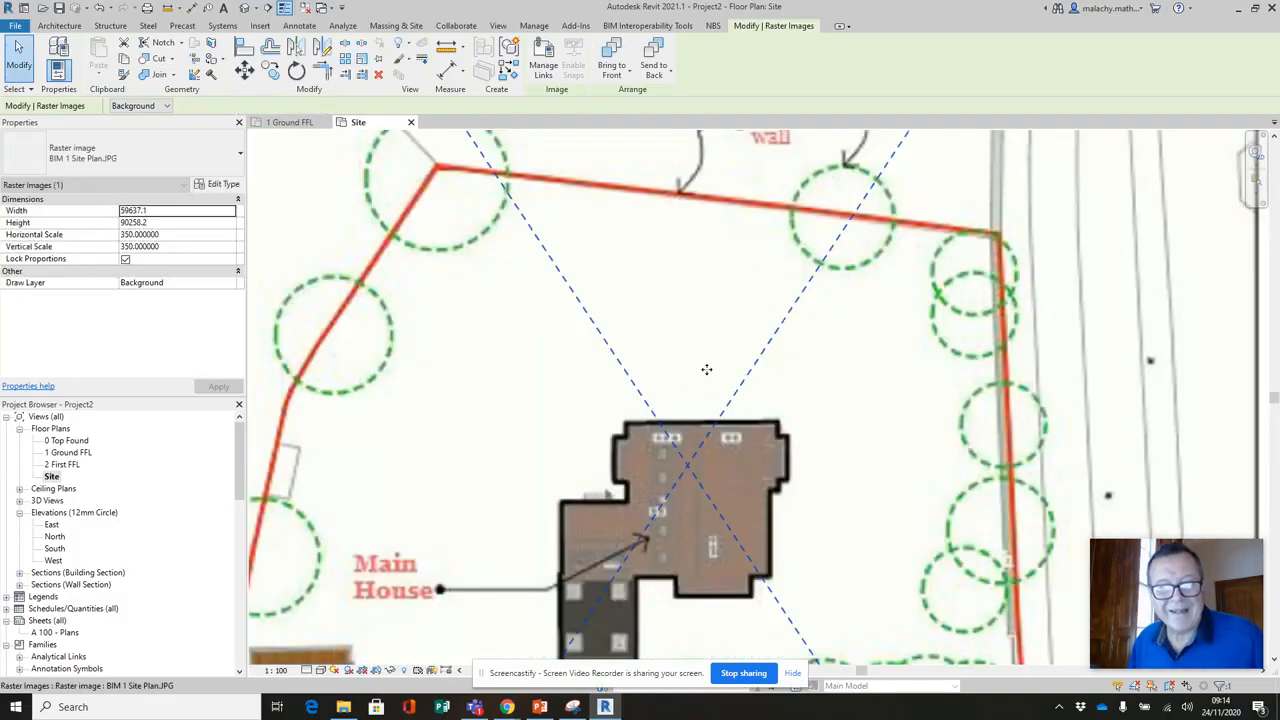
- Measure the garden office roof depth again on the scaled site plan image to check its size
scroll(722, 382, down, 2)
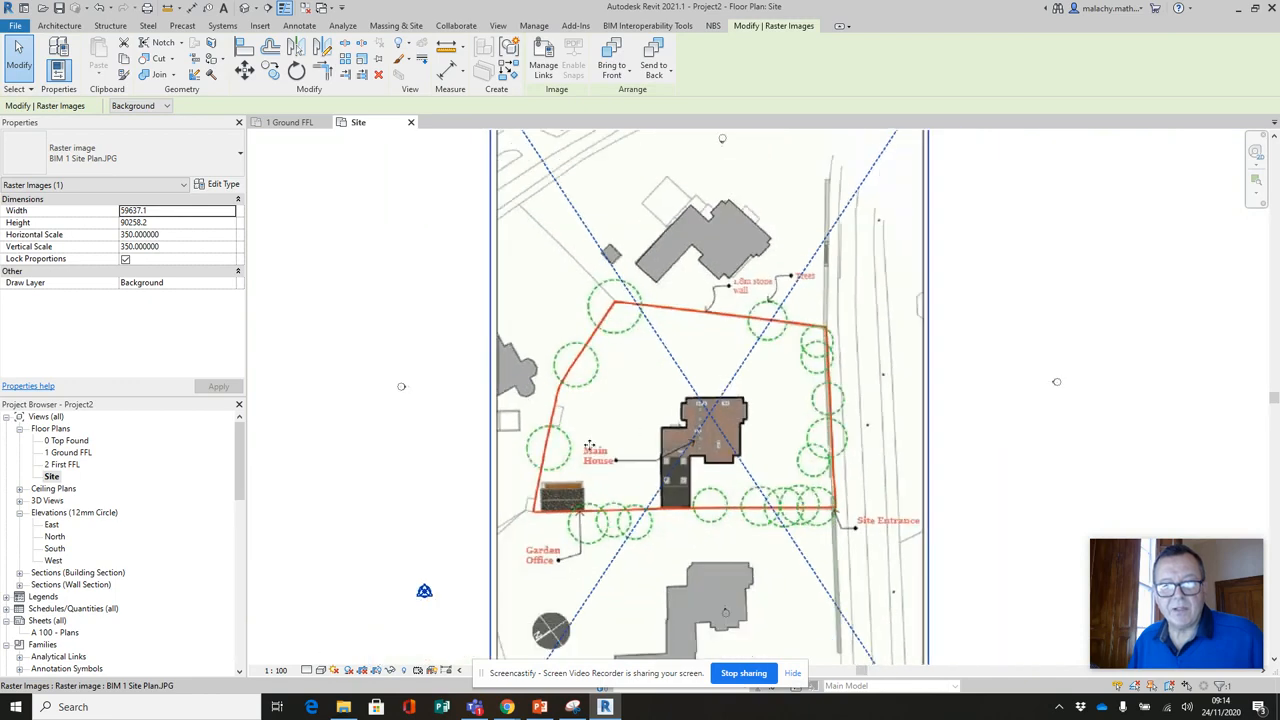
click(446, 47)
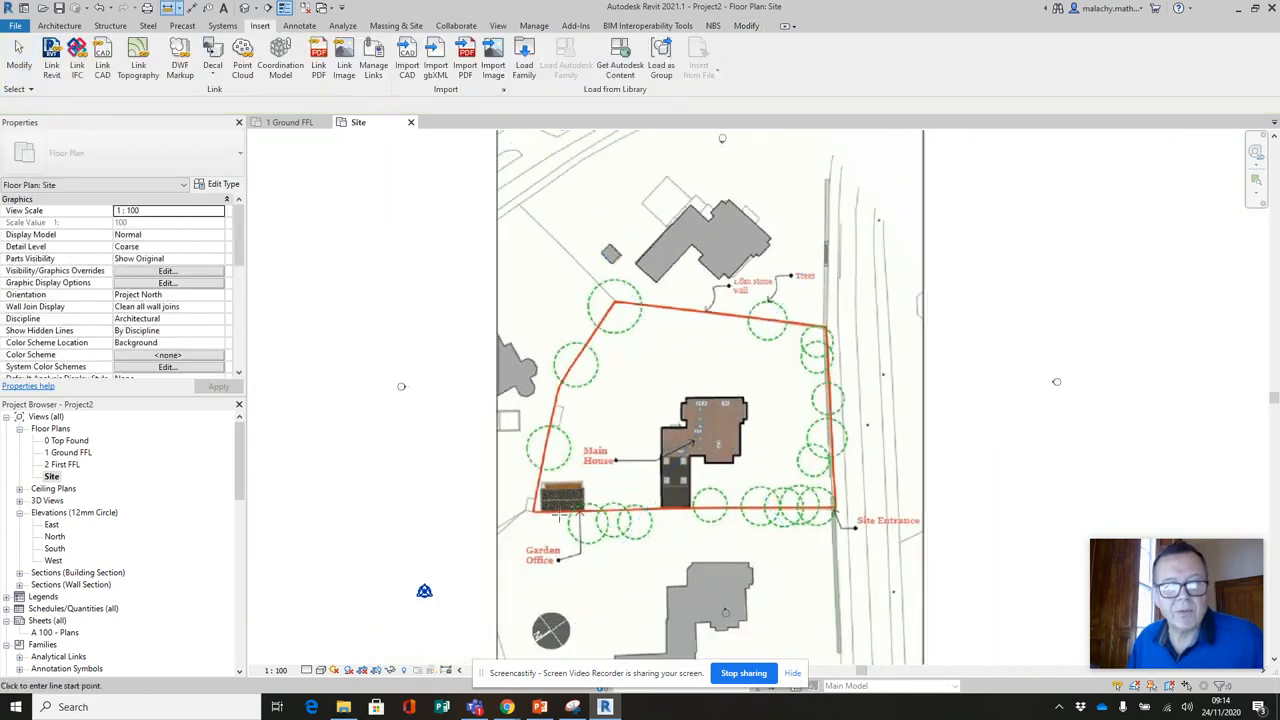
scroll(655, 518, up, 5)
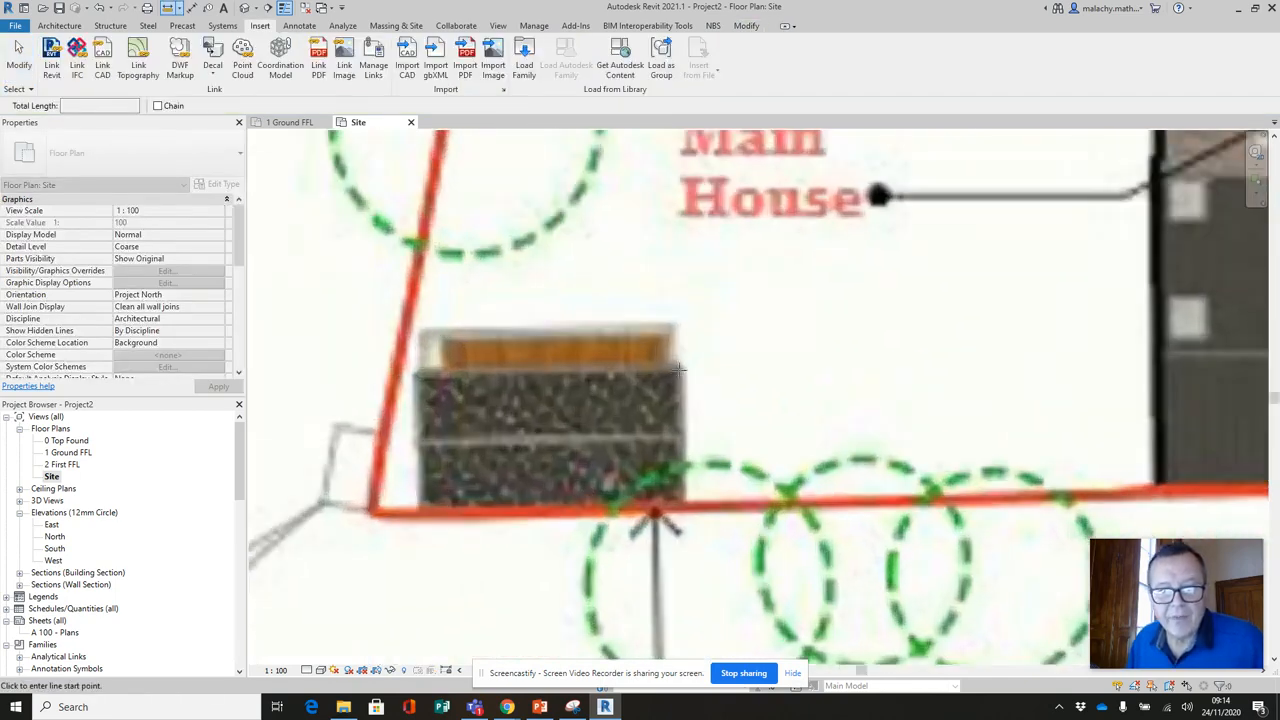
click(679, 368)
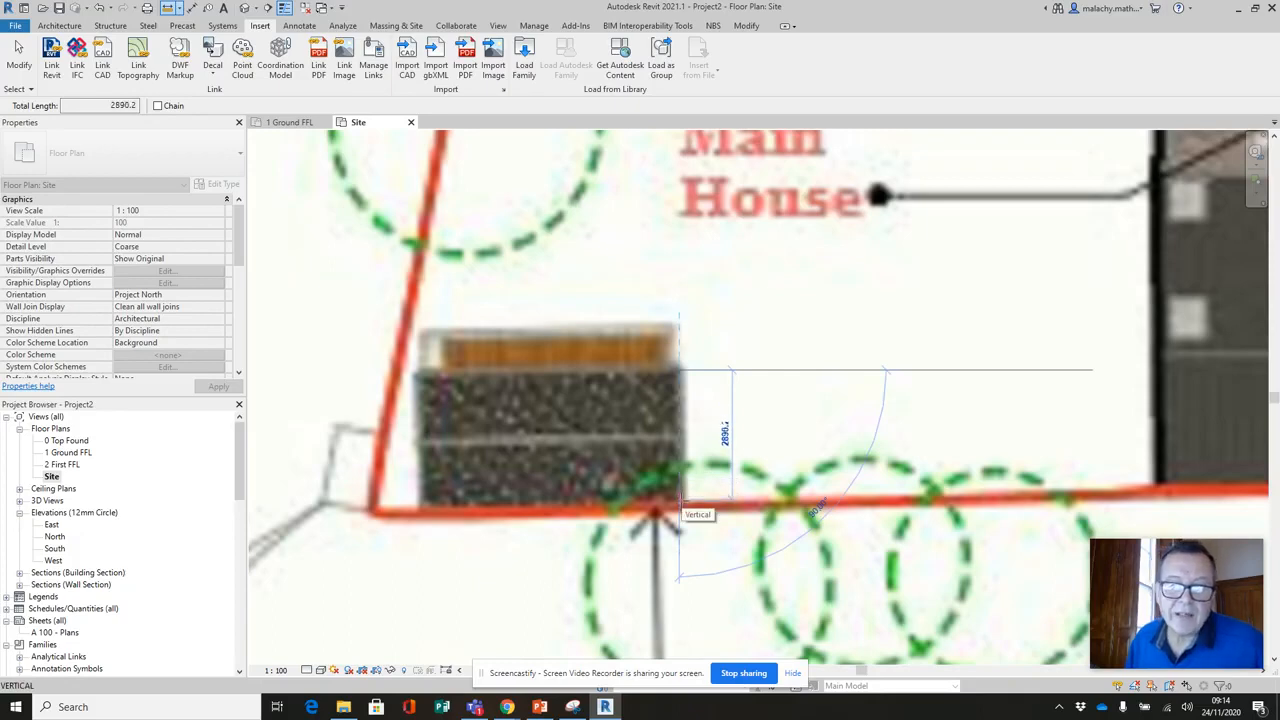
key(Escape)
key(Escape)
scroll(818, 425, down, 10)
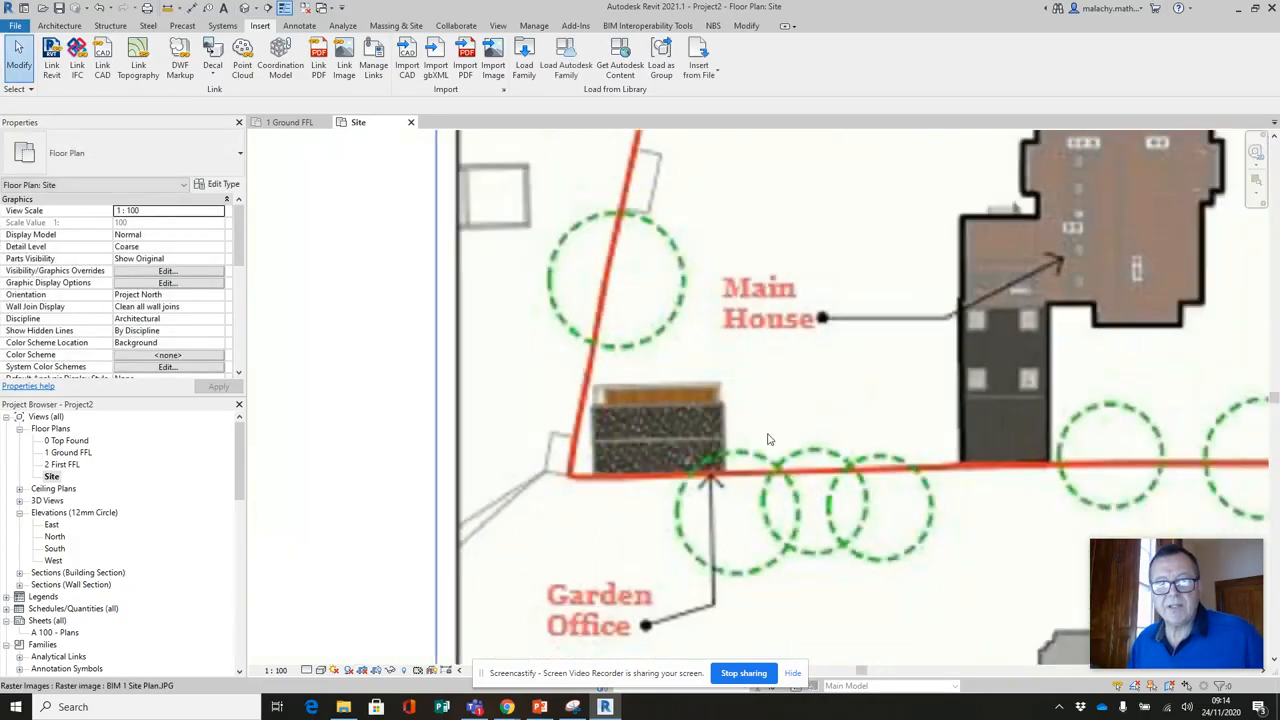
- Try scaling the site plan image numerically by a factor of 1.5 from an origin at the main house
click(840, 393)
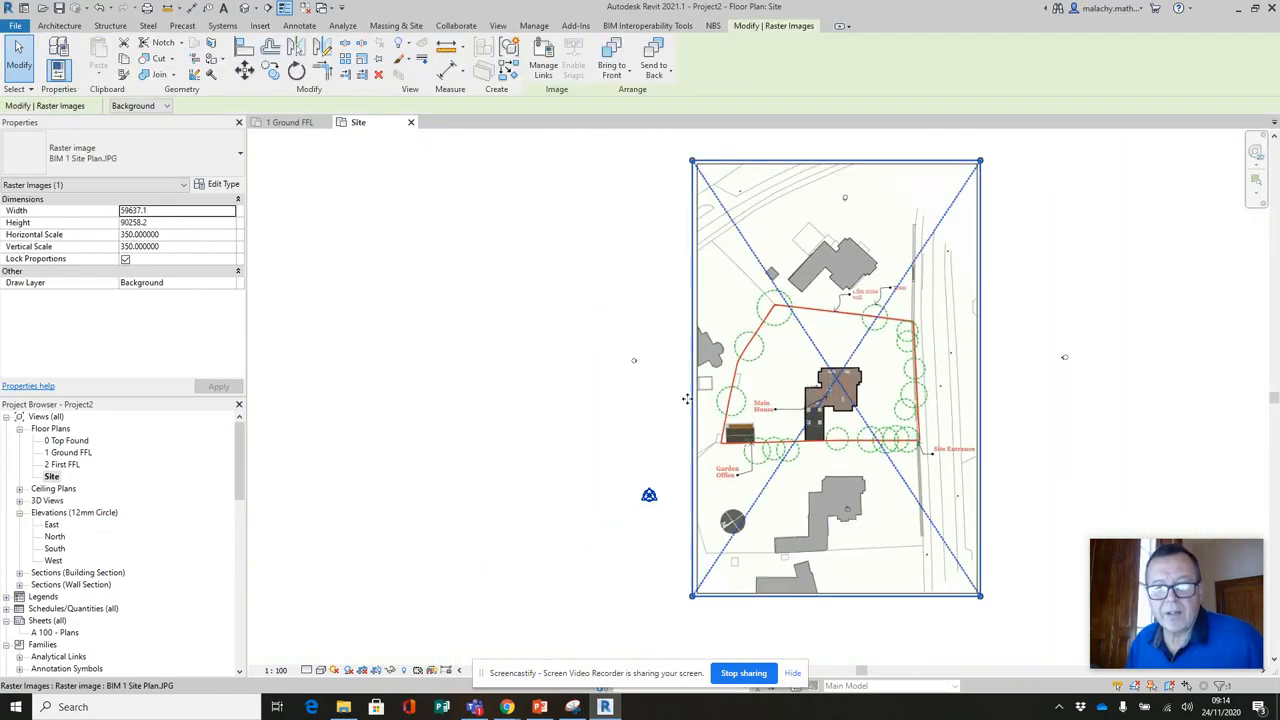
click(361, 74)
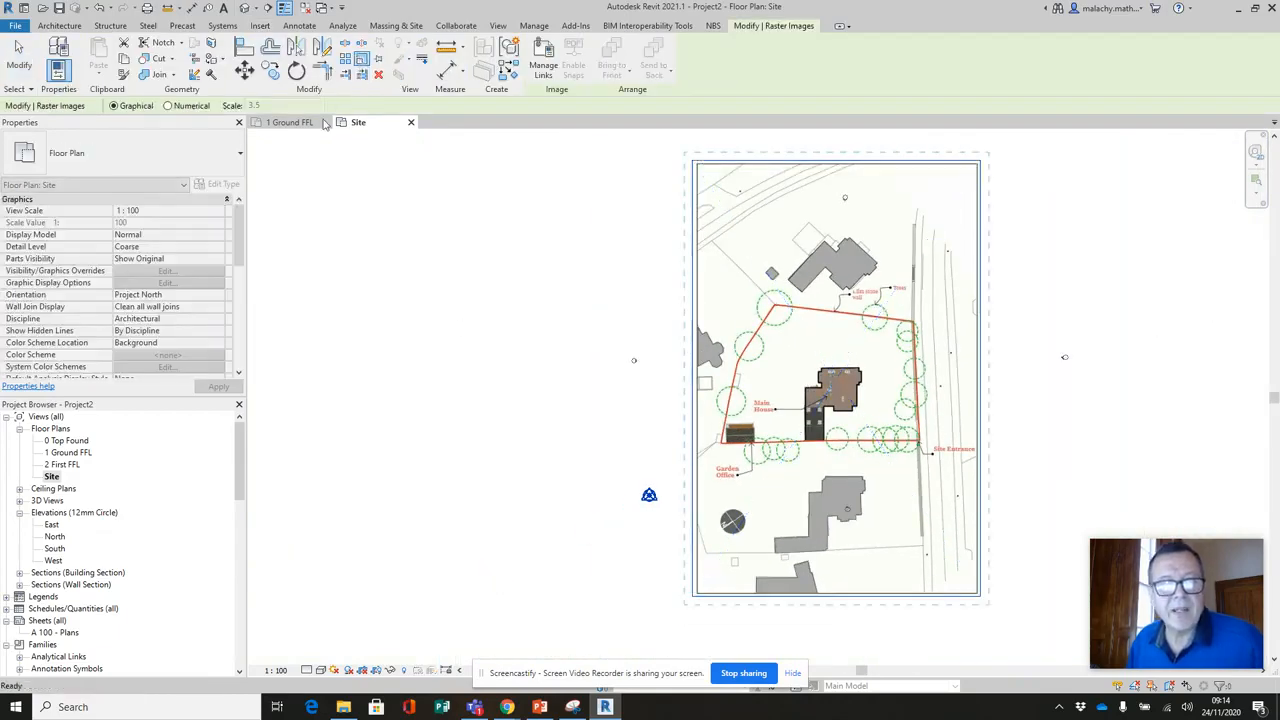
click(168, 106)
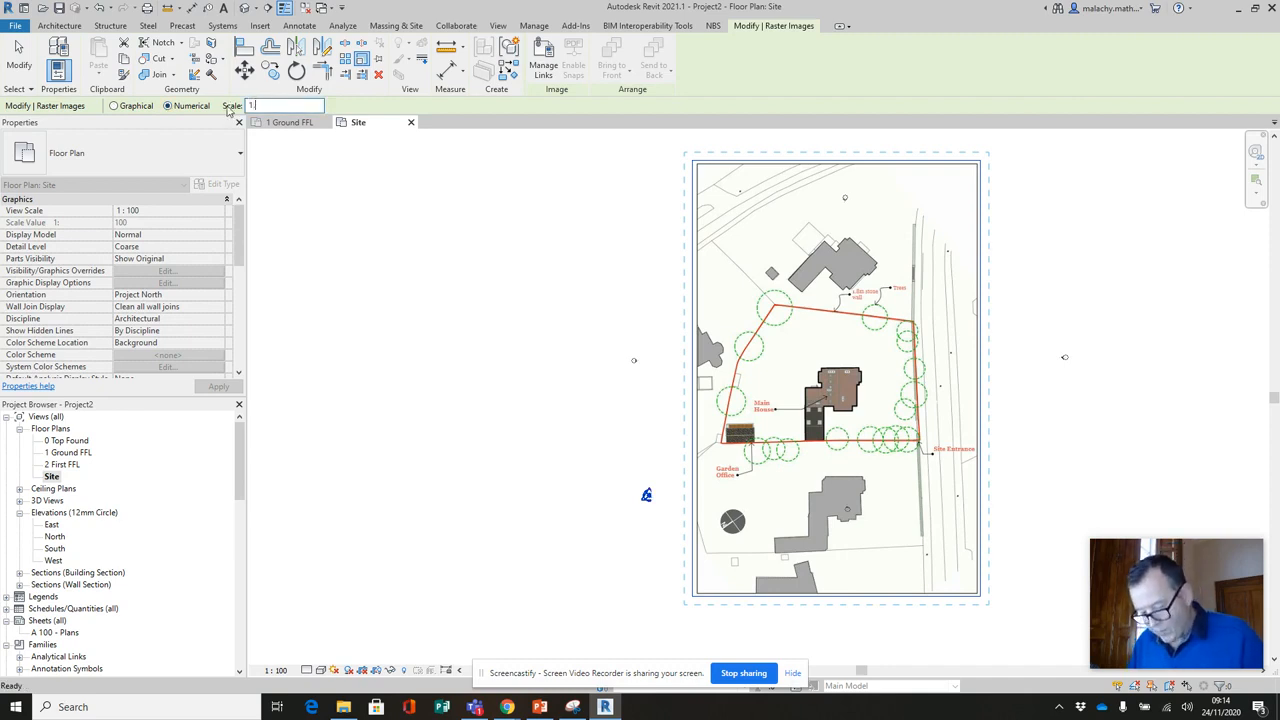
text(1.5)
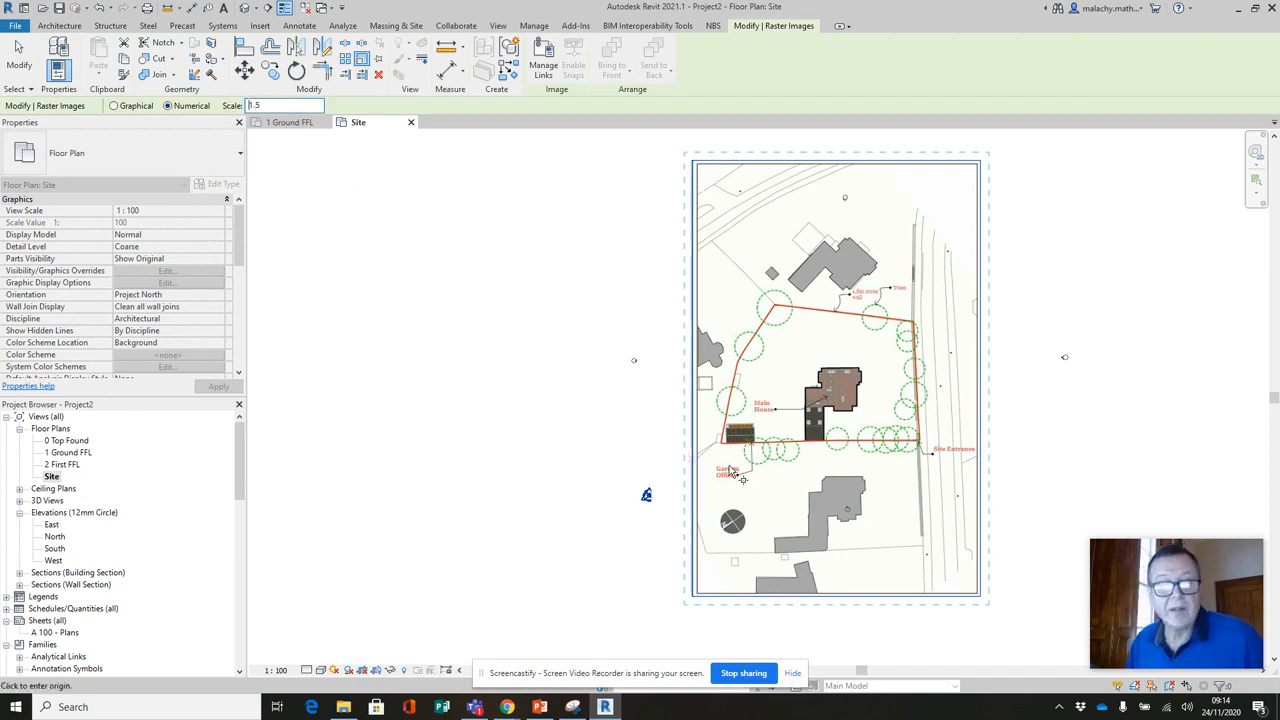
click(860, 386)
- Measure the garden office roof depth along its side edge on the enlarged image, and undo the 1.5 scaling
scroll(695, 474, up, 8)
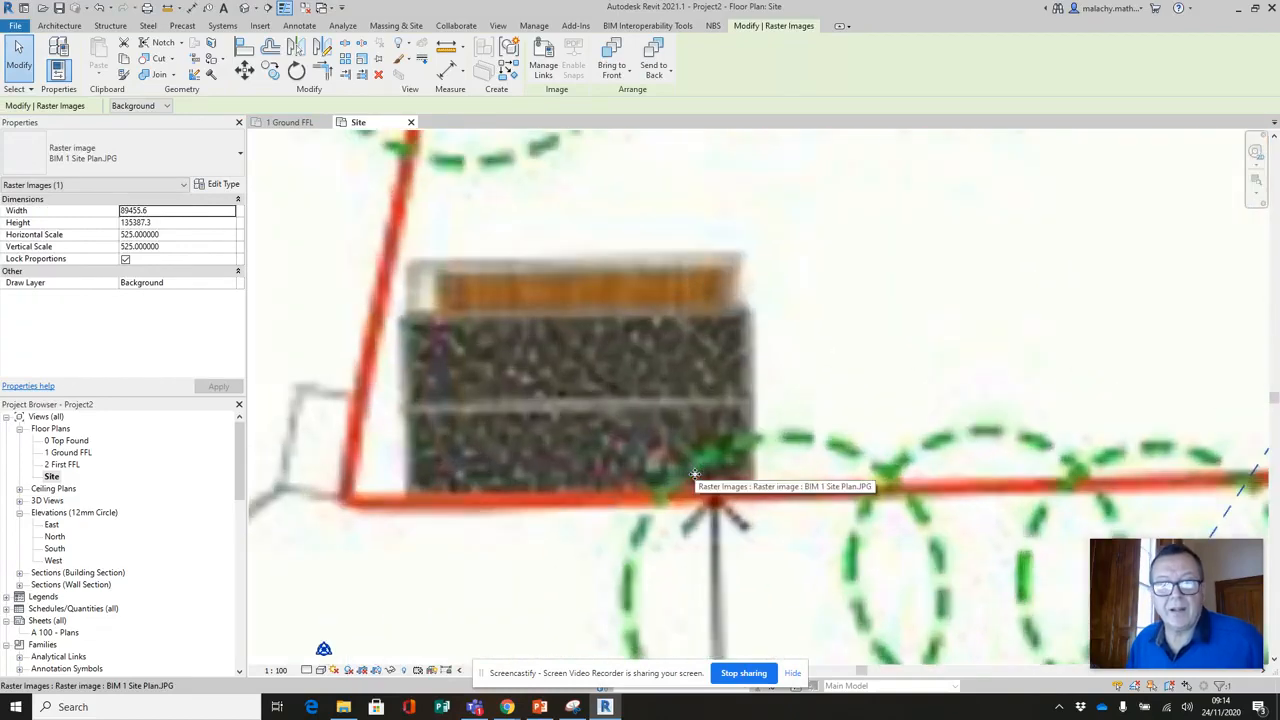
click(448, 48)
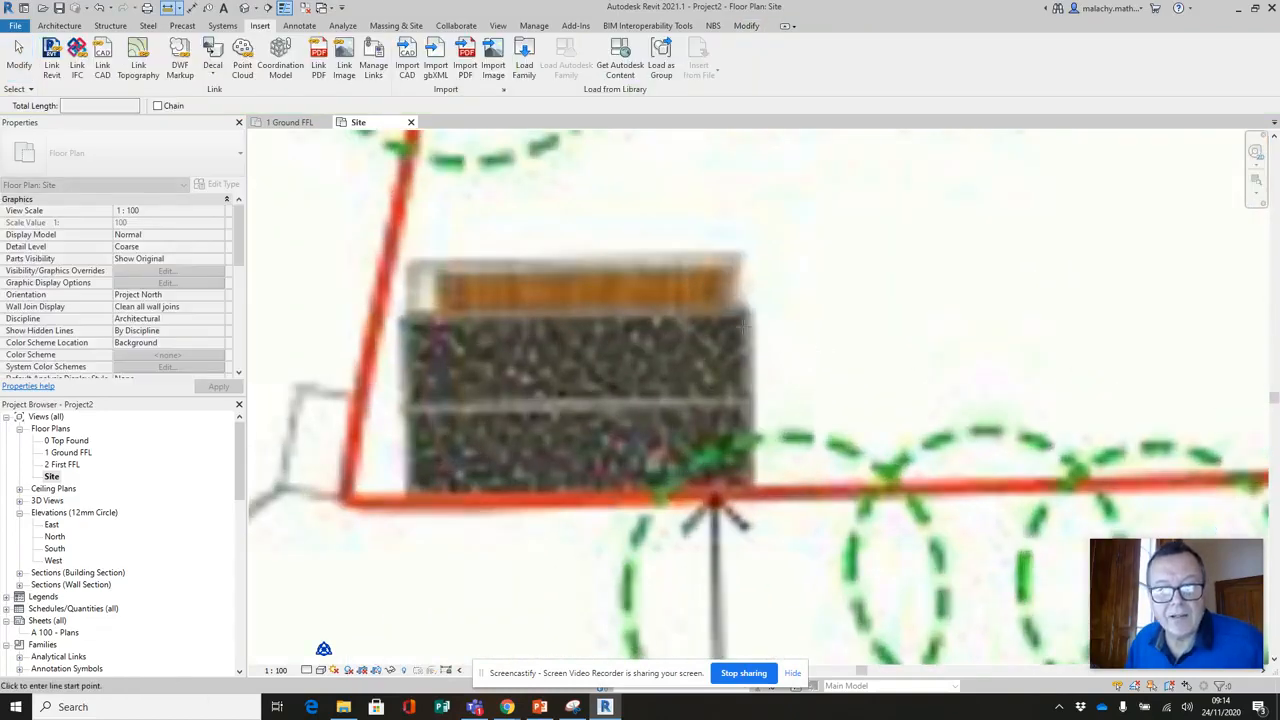
click(746, 315)
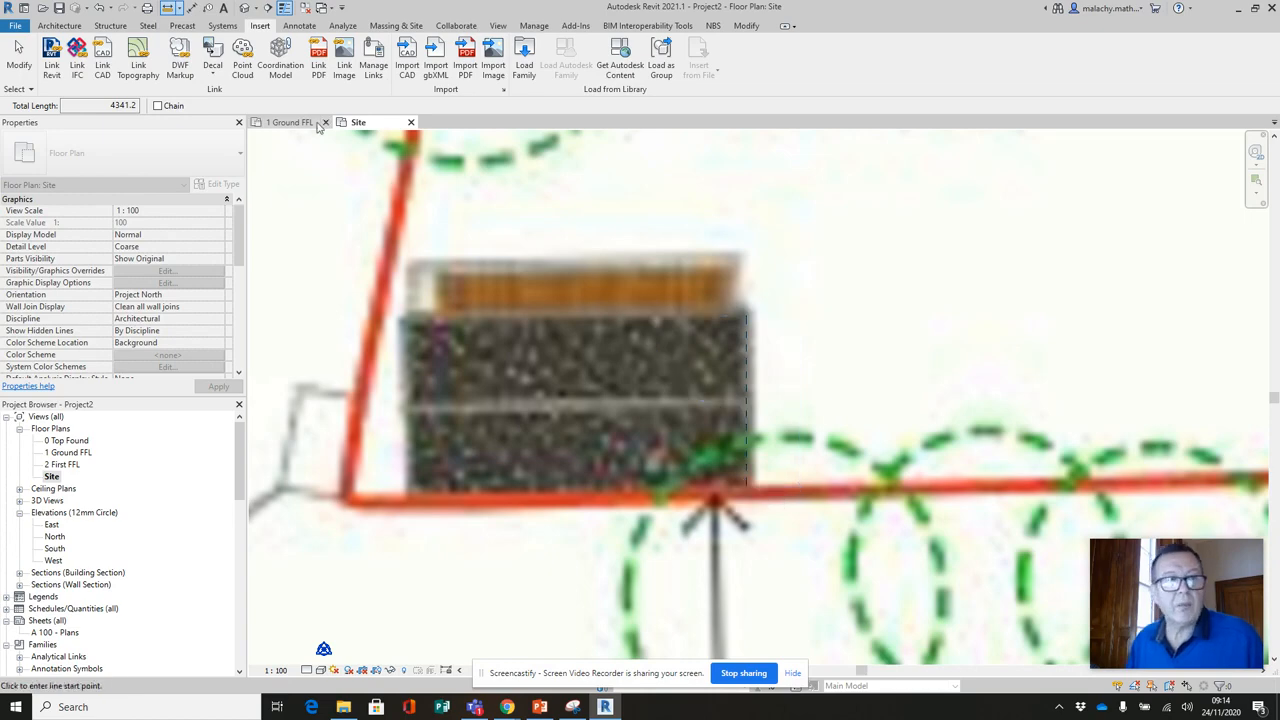
click(101, 8)
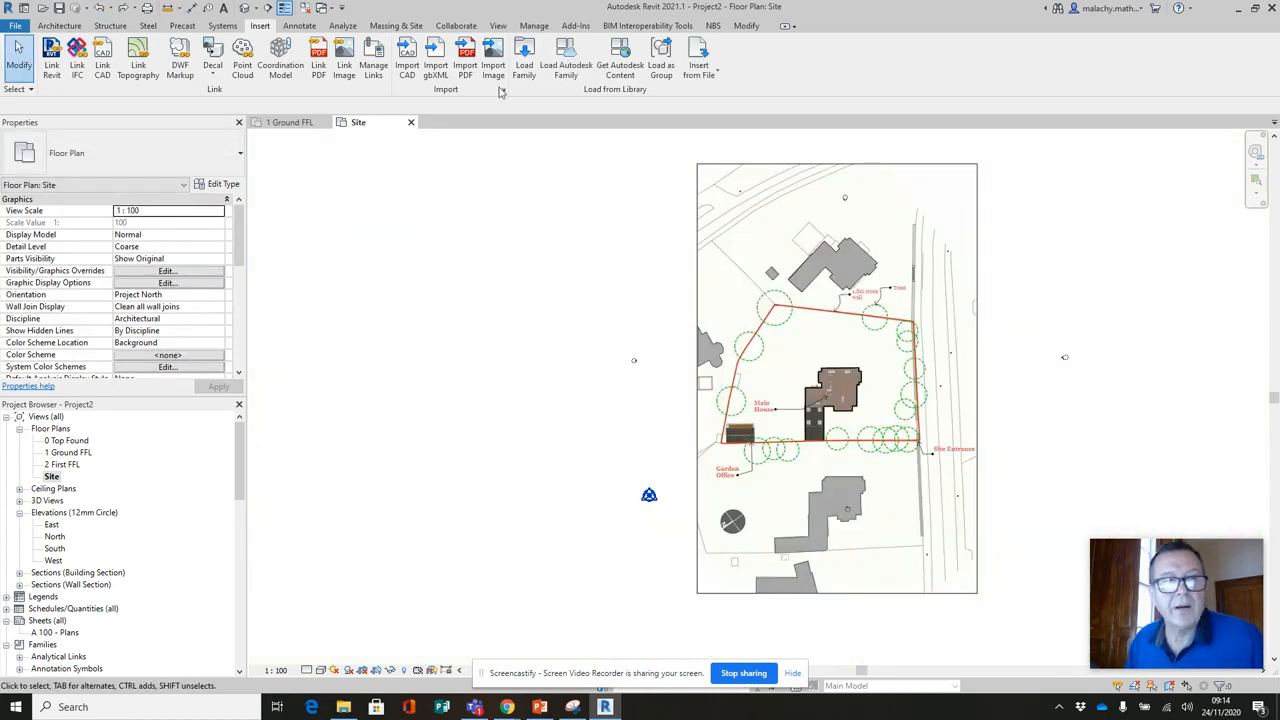
- Scale the site plan image numerically by a factor of 1.25 from an origin at the main house's upper edge
click(892, 397)
click(361, 58)
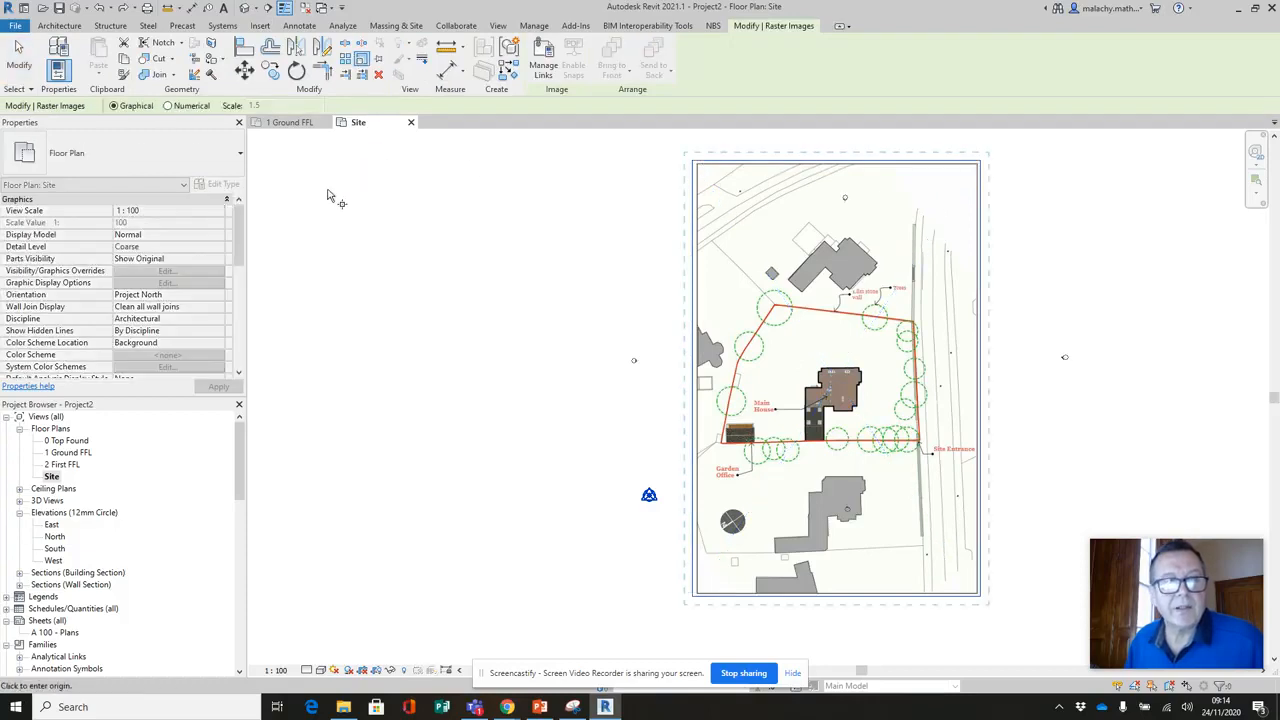
click(170, 107)
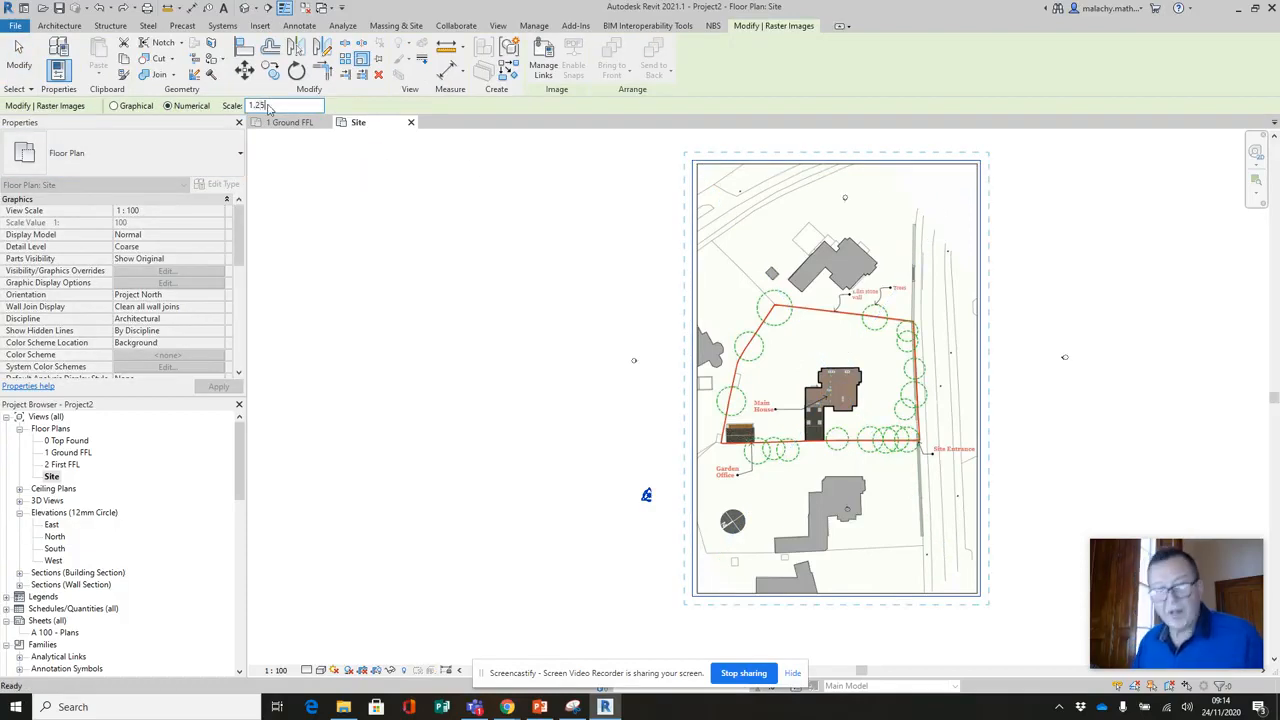
click(268, 108)
text(1.25)
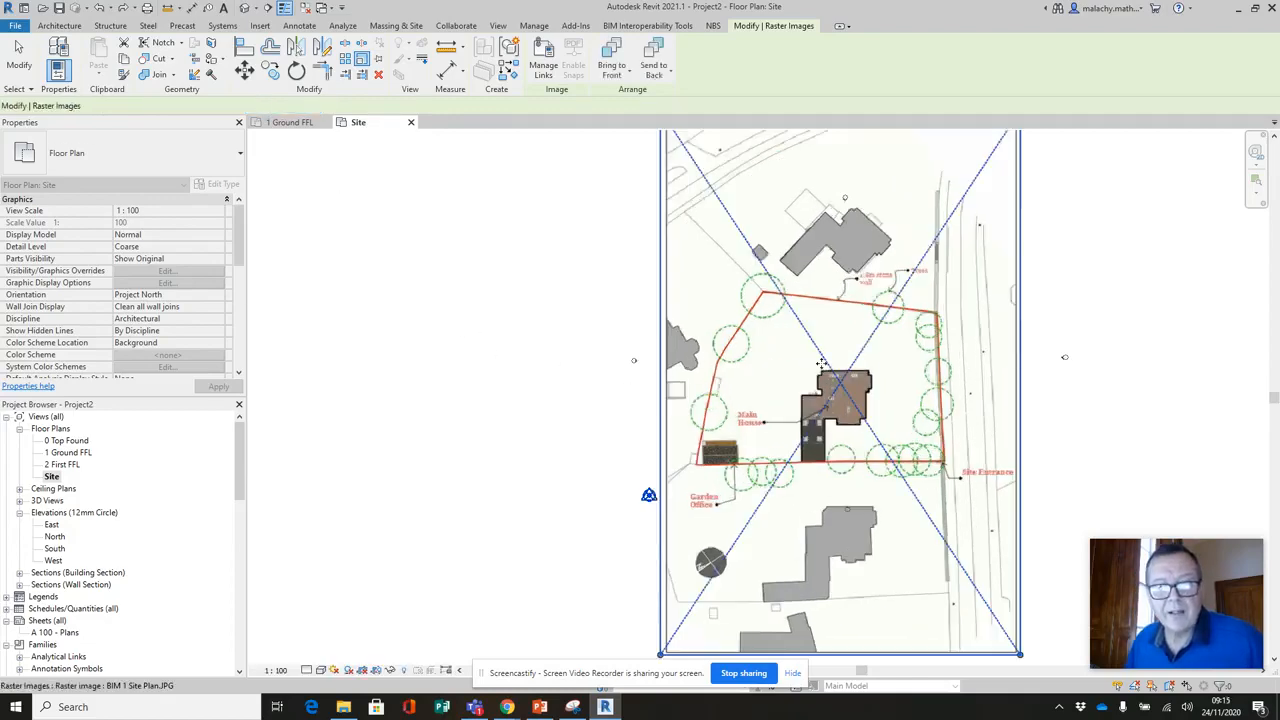
click(829, 372)
- Measure the depth of the garden office roof along its side edge on the rescaled site plan image
click(446, 47)
scroll(748, 440, up, 5)
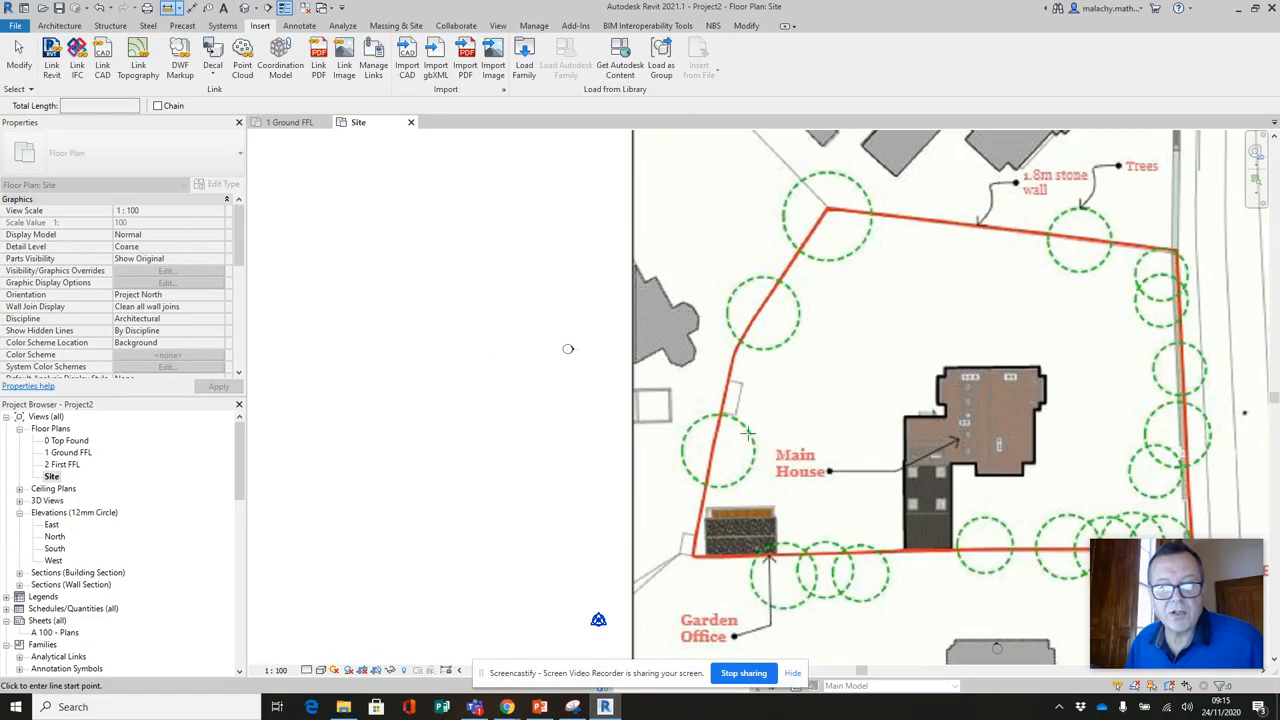
scroll(780, 540, up, 5)
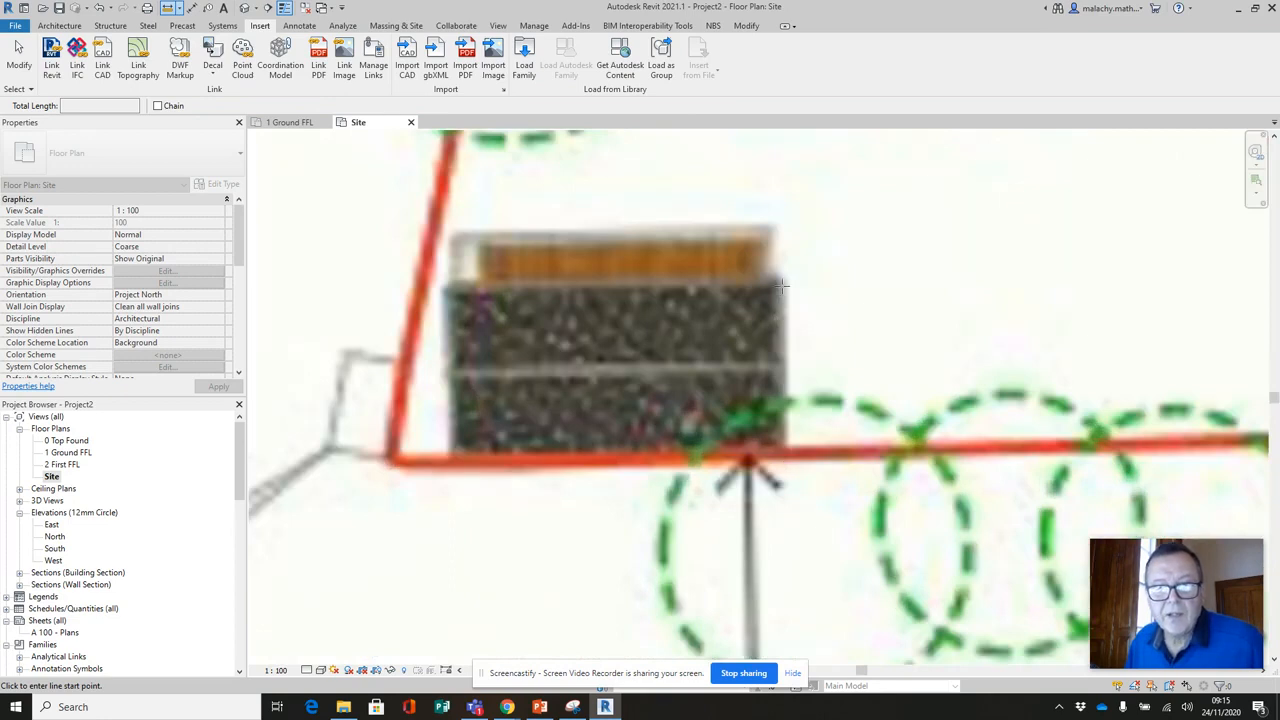
click(776, 283)
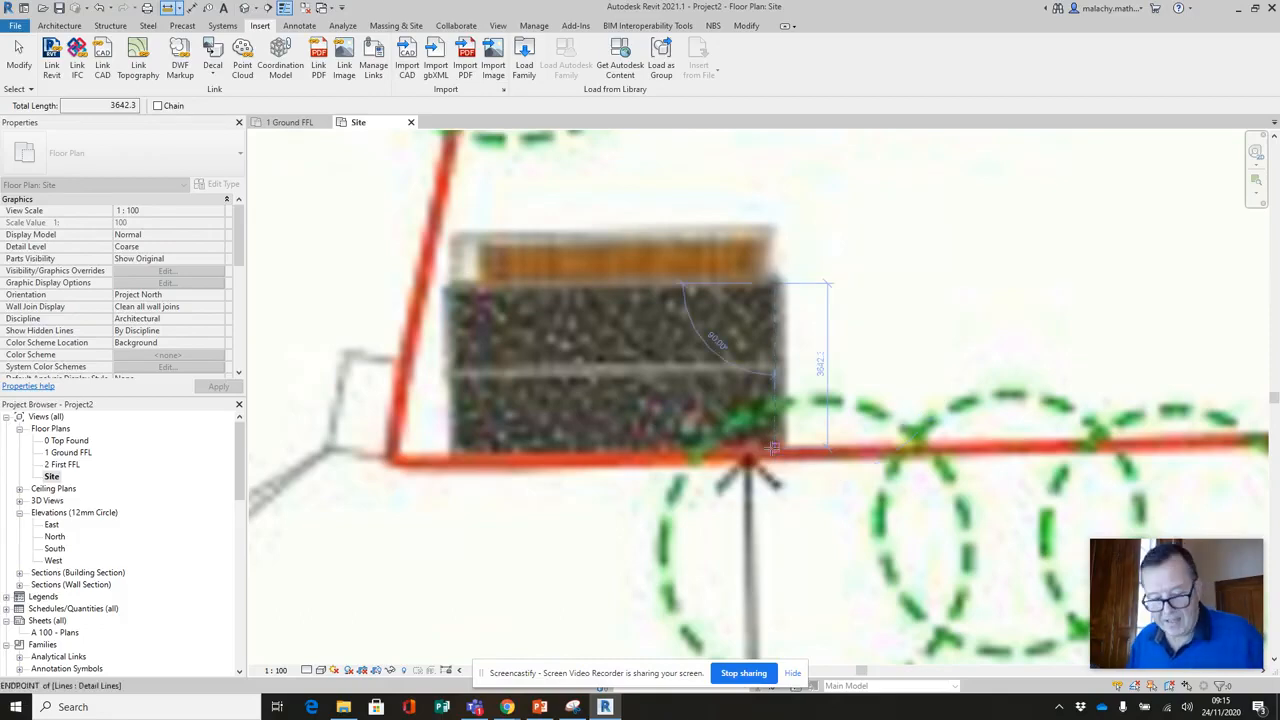
key(Escape)
scroll(771, 447, down, 10)
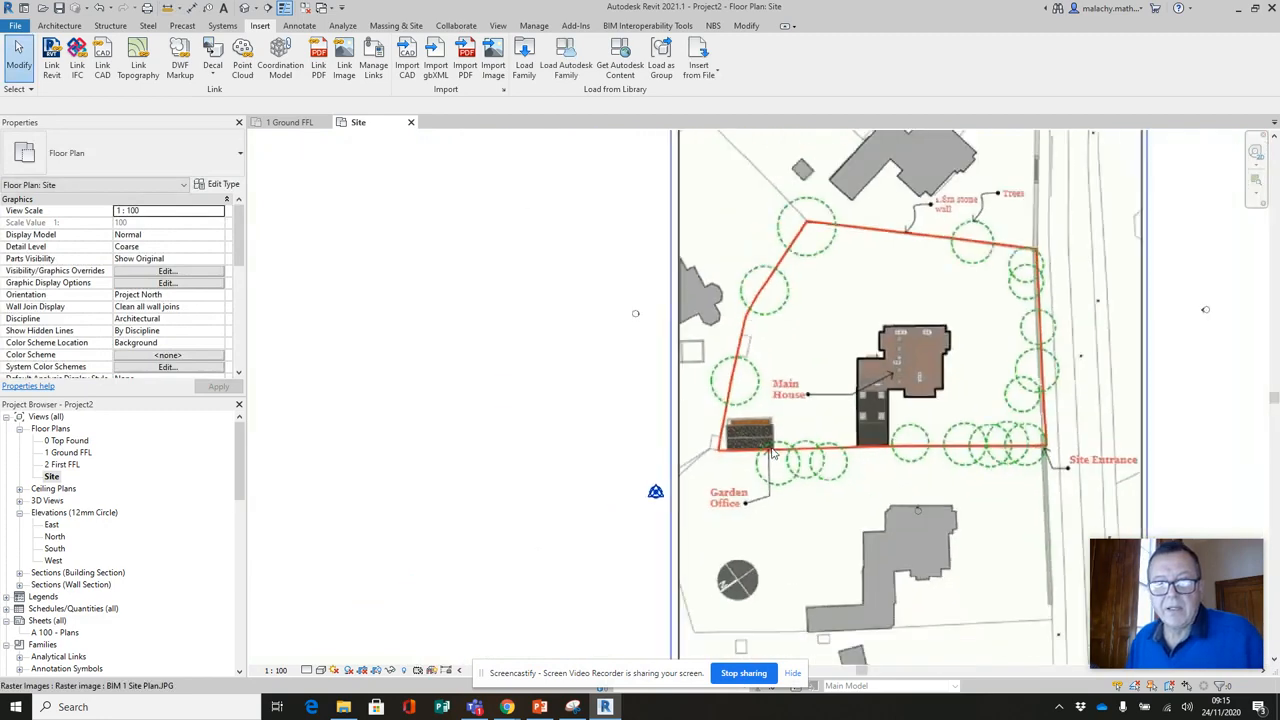
- Examine the scaled site plan image as a whole, including the site boundary, main house, garden office and elevation markers
click(840, 390)
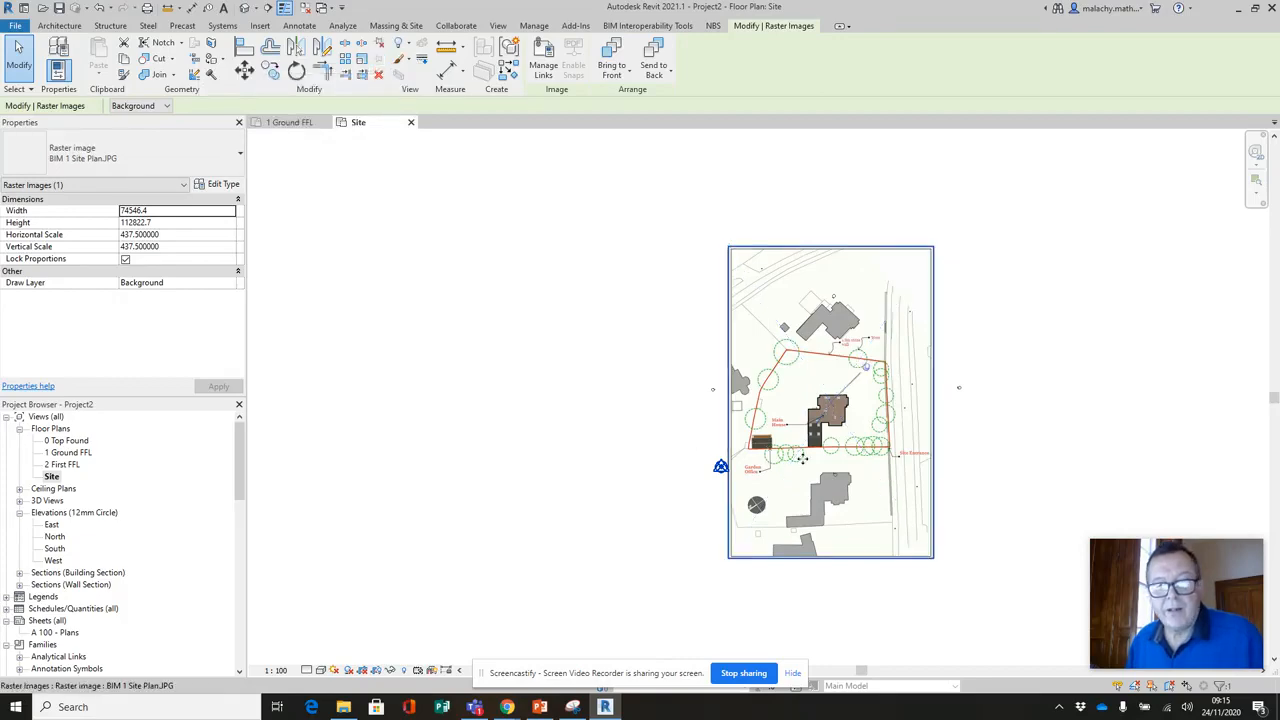
scroll(869, 437, up, 5)
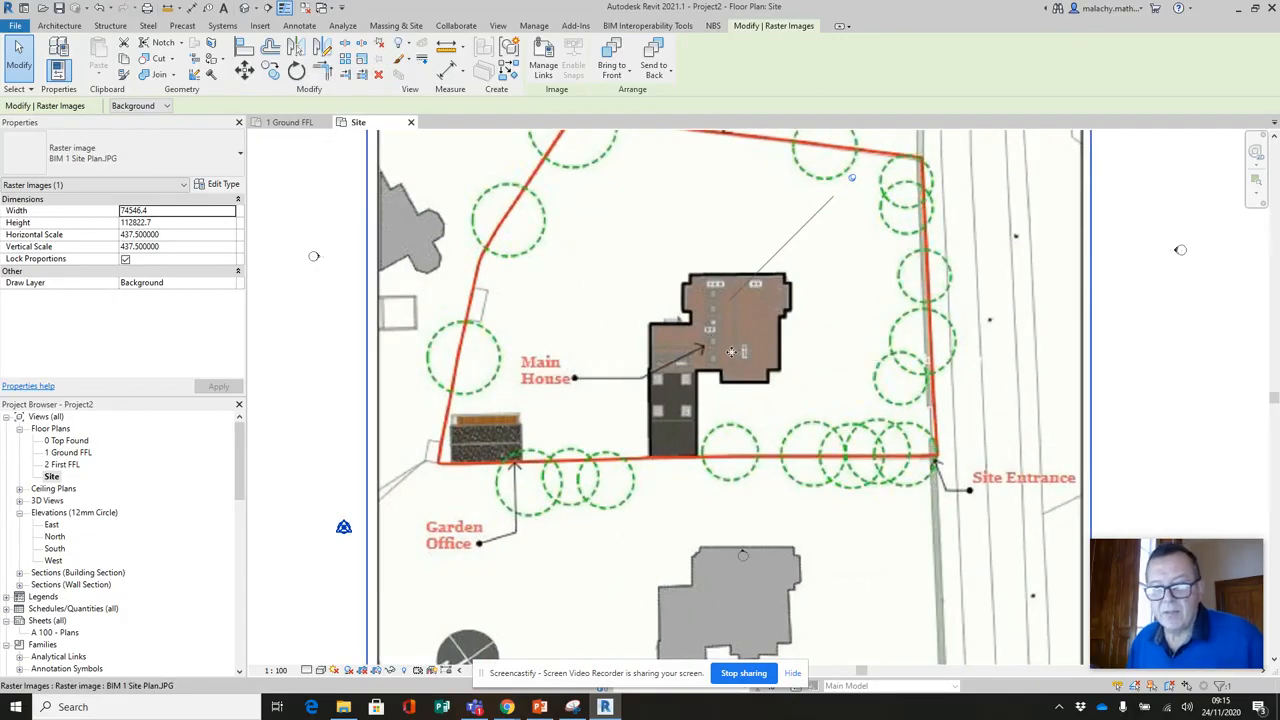
scroll(702, 400, down, 2)
middle_drag(702, 400, 700, 433)
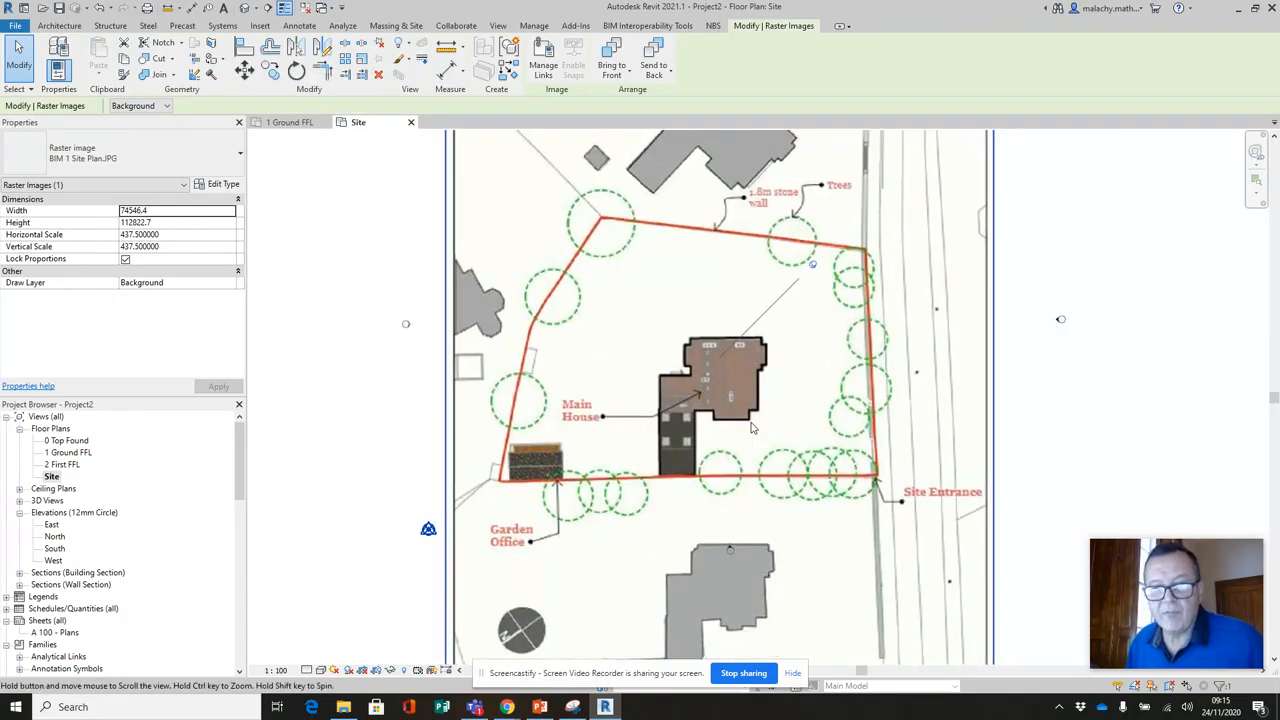
click(1025, 407)
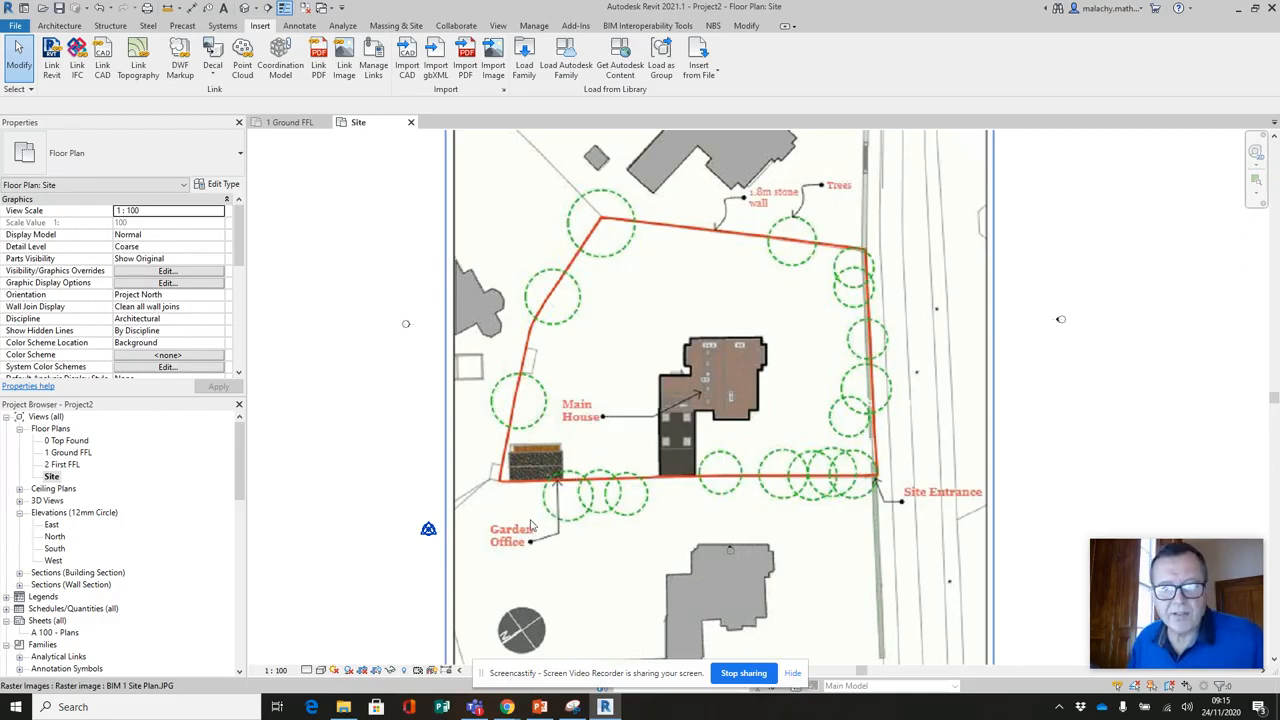
scroll(626, 496, down, 1)
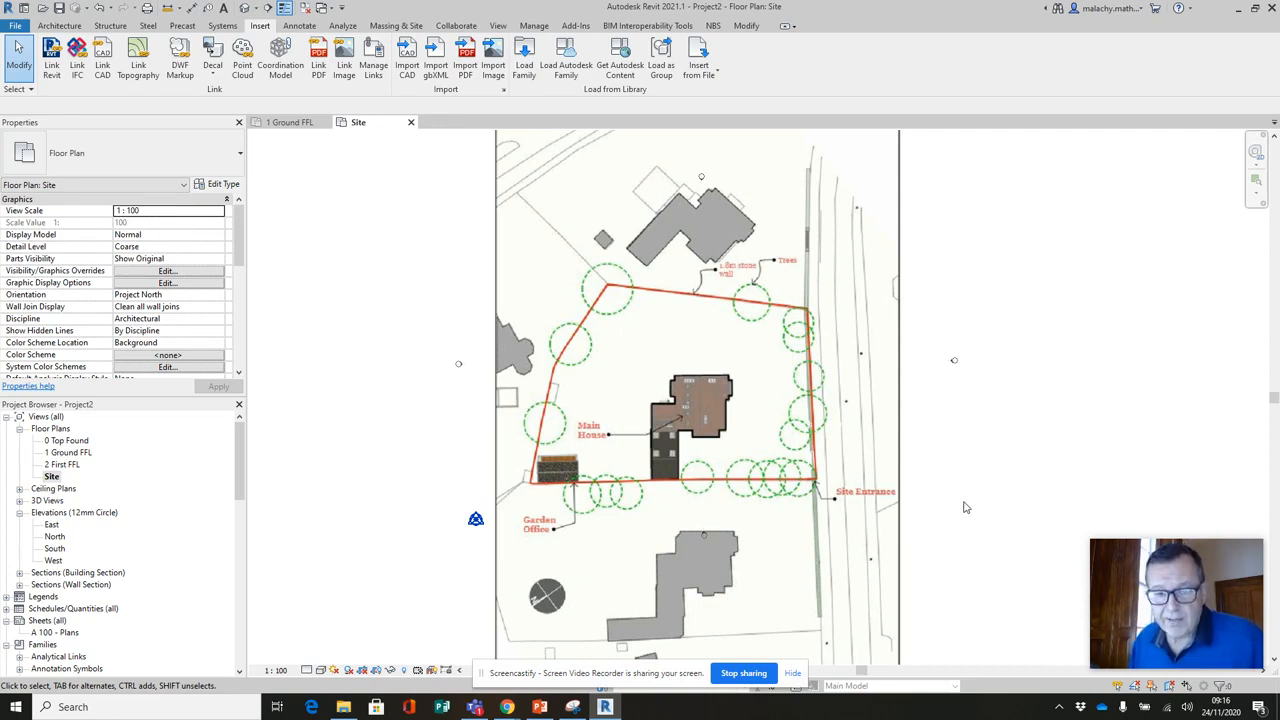
scroll(967, 505, down, 2)
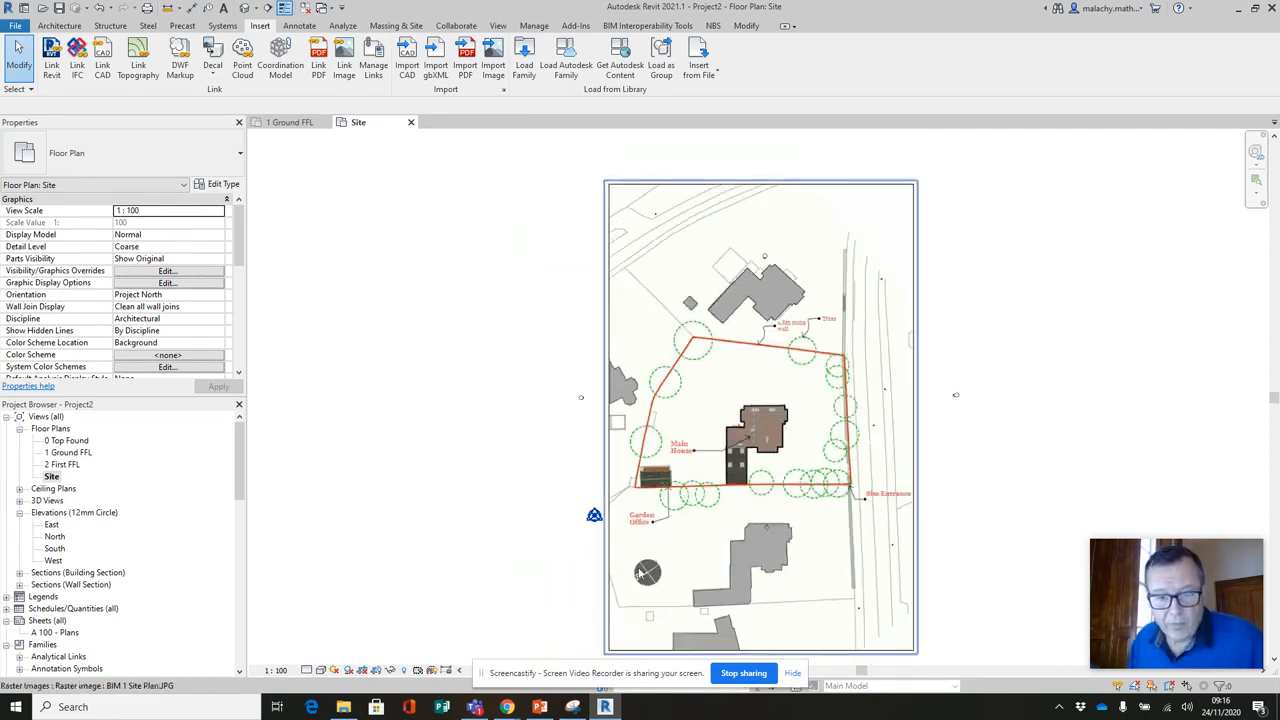